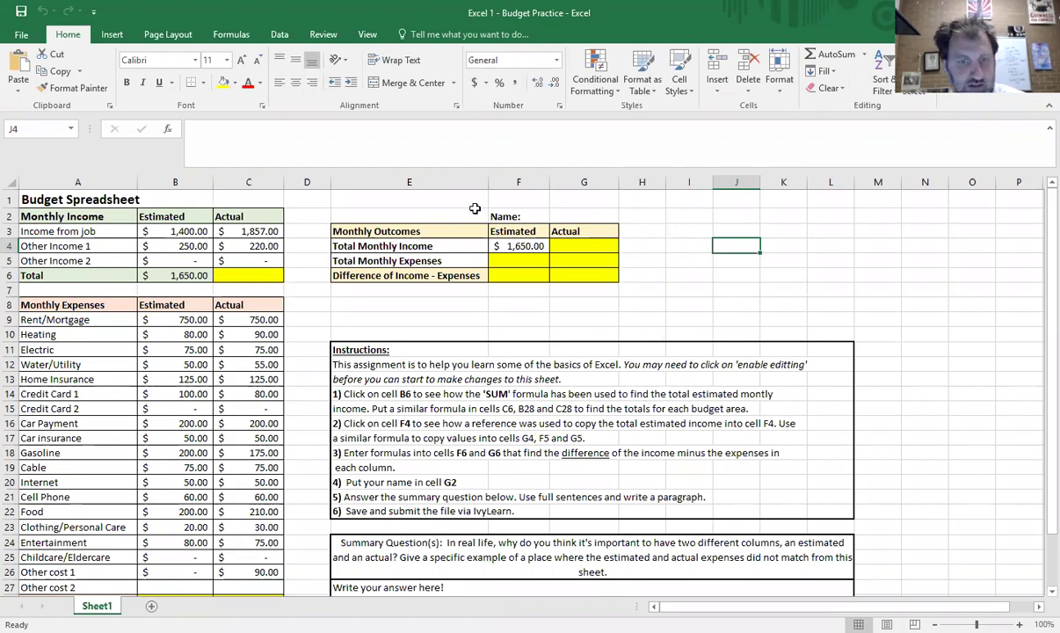
Review the budget tables, the assignment instructions and the summary question with its answer box
left_click(395, 301)
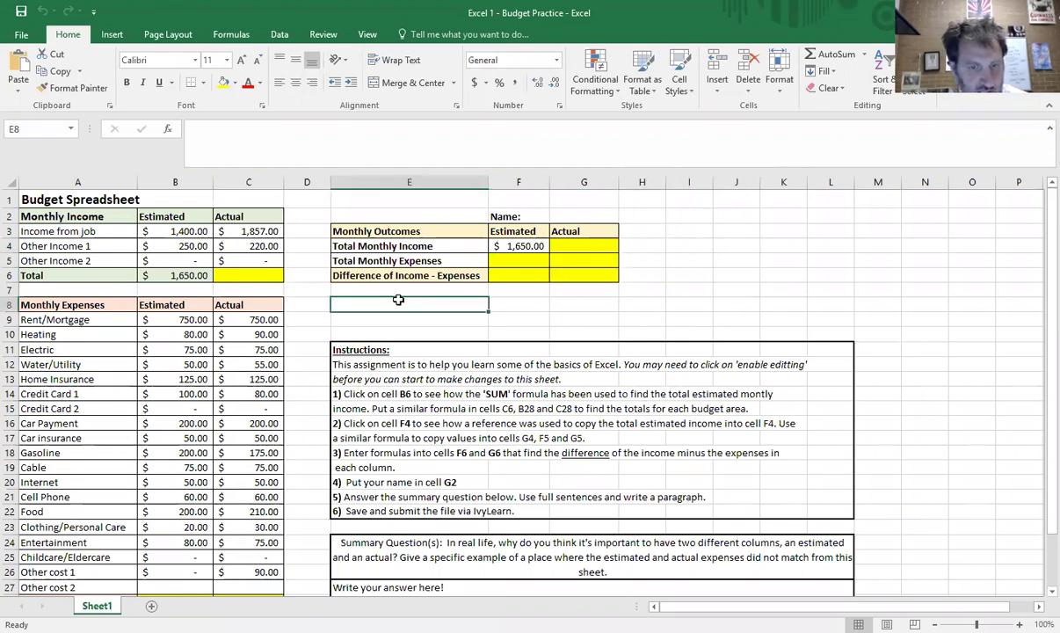
scroll(397, 301, "down", 2)
scroll(398, 301, "up", 2)
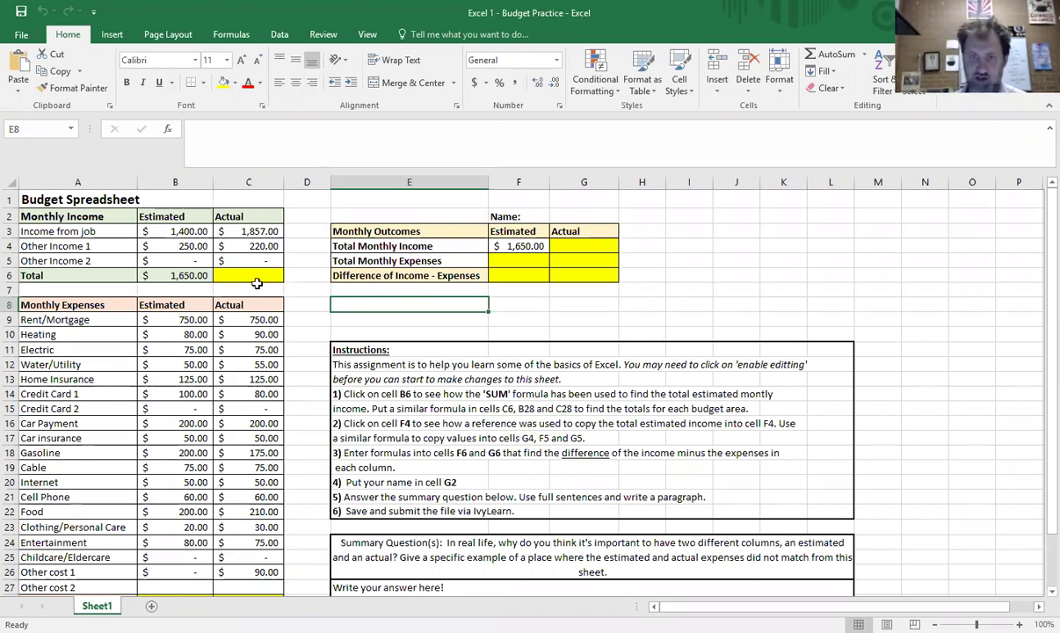
left_click(604, 273)
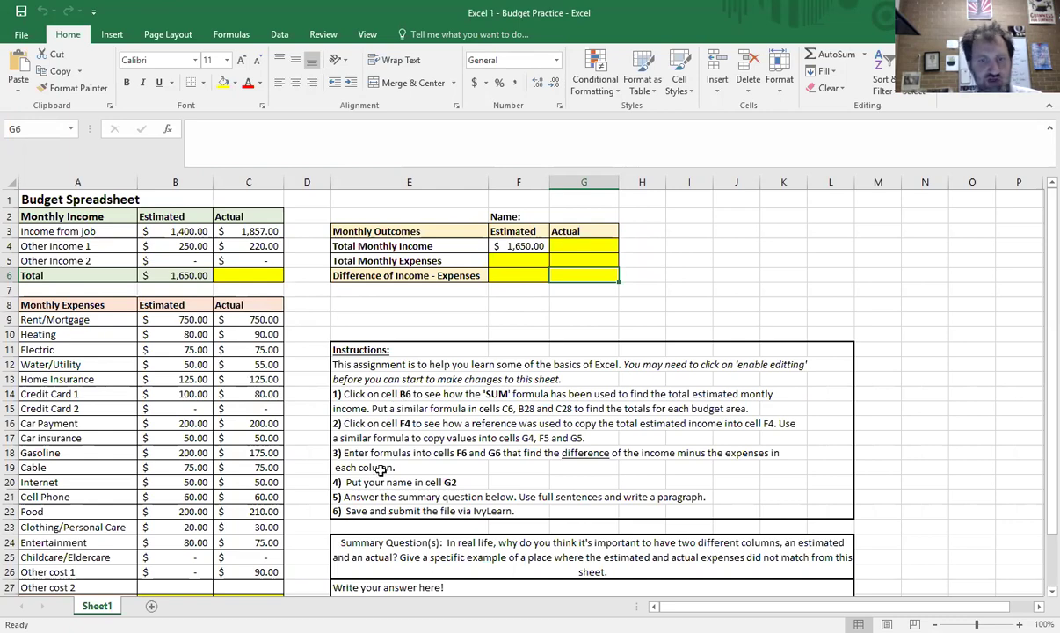
scroll(380, 474, "down", 1)
left_click(411, 562)
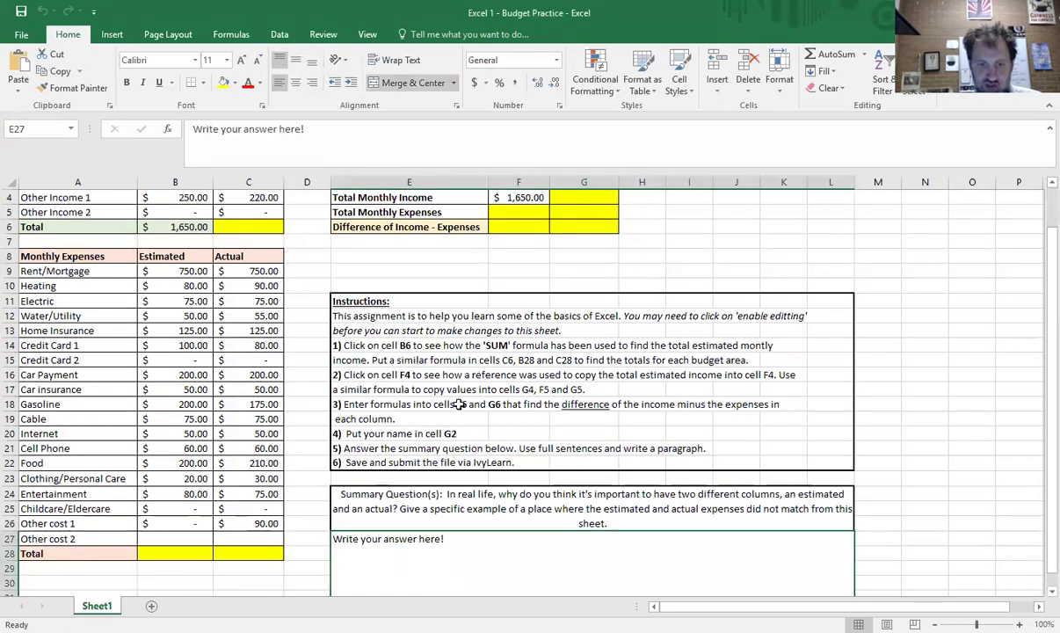
scroll(464, 417, "down", 1)
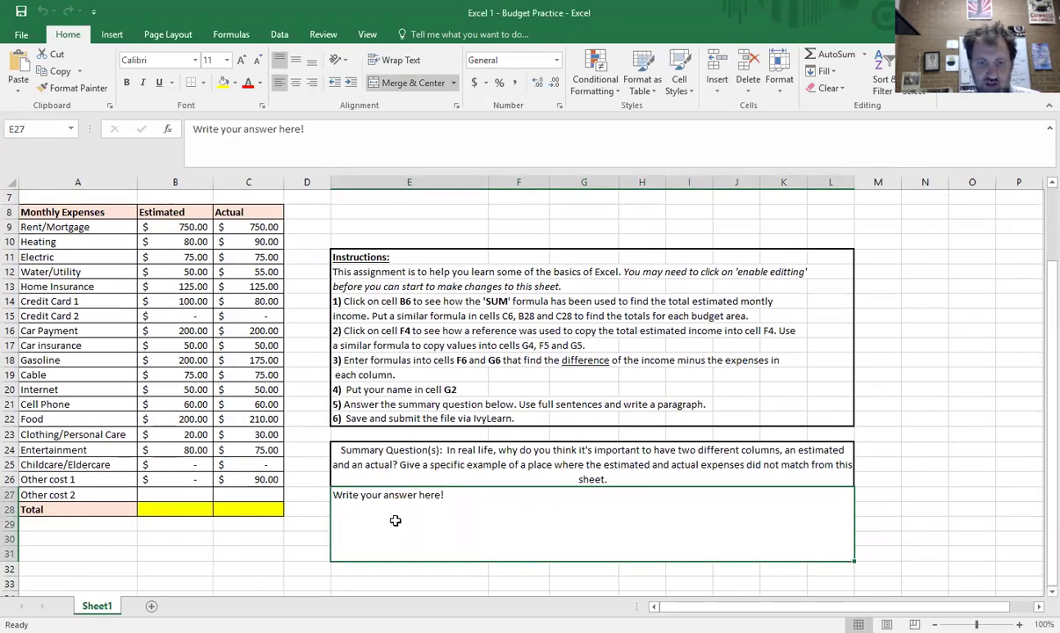
scroll(418, 413, "up", 2)
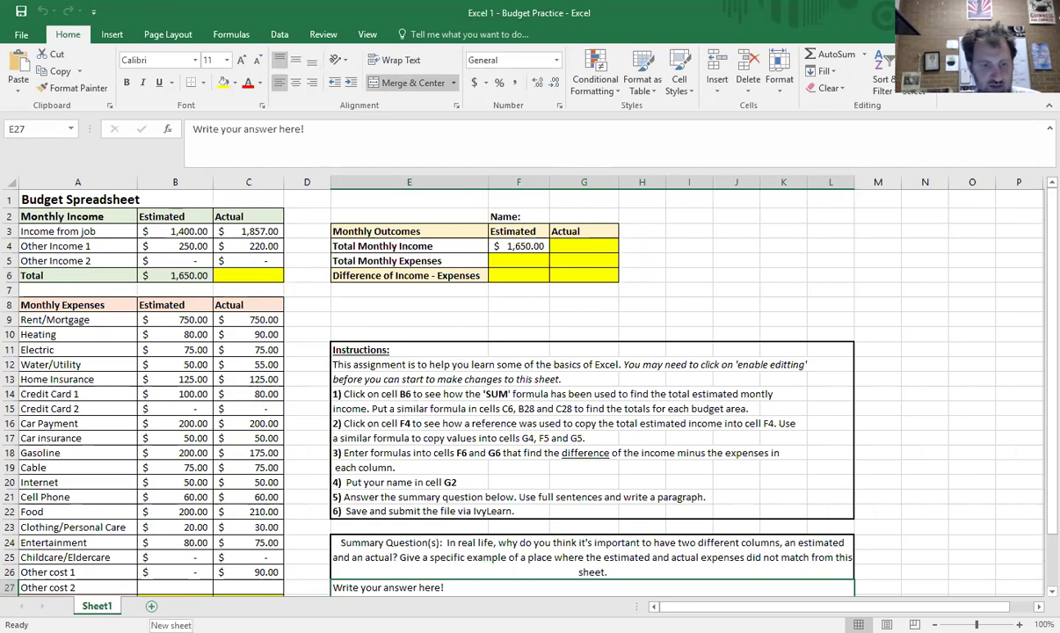
Add a new blank worksheet to the budget workbook
left_click(151, 605)
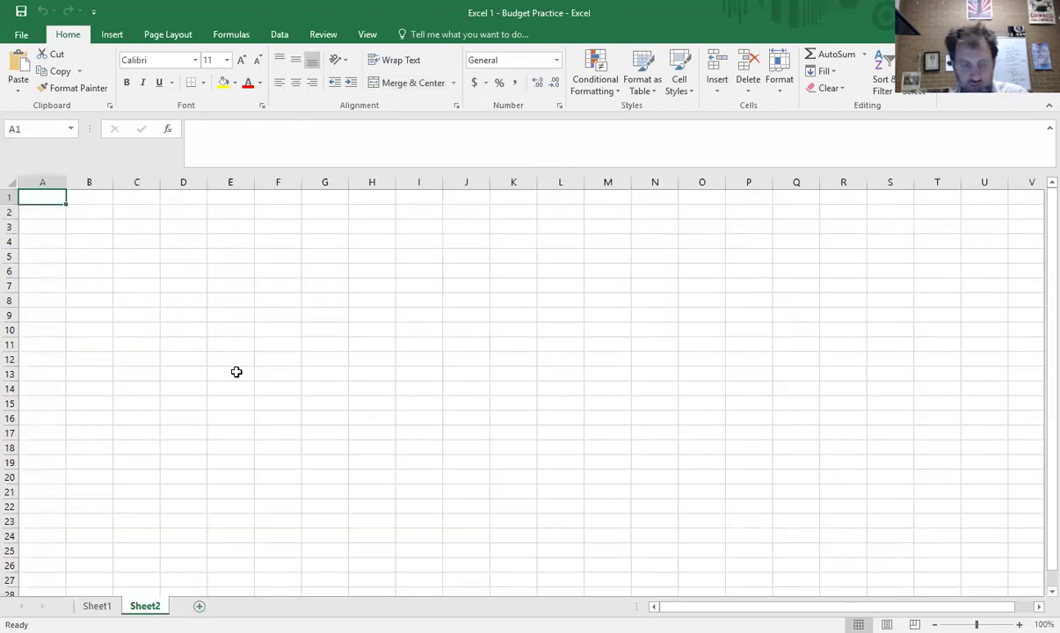
type("45+")
key("Return")
key("Up")
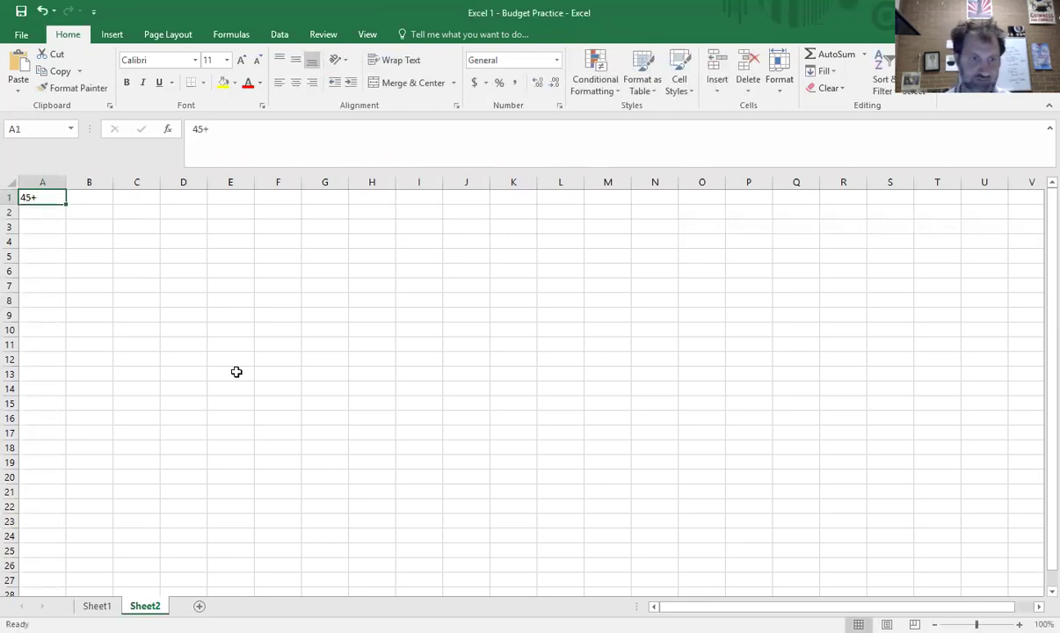
Enter the practice values 456, 89, 123, 659 and 1450 in cells A1 through A5
type("456")
key("Return")
type("89")
key("Return")
type("123")
key("Return")
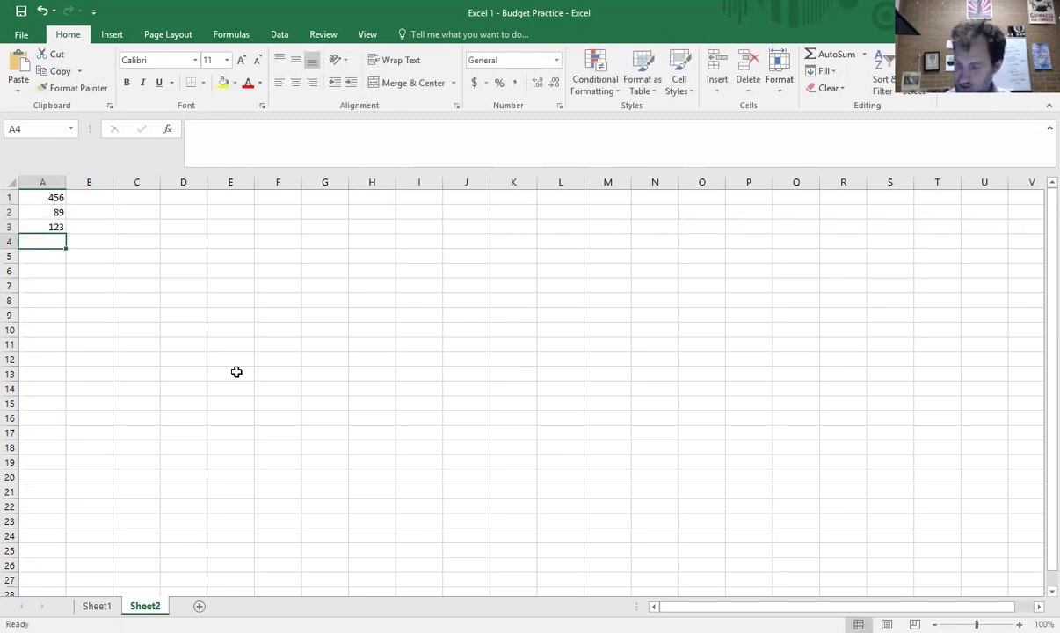
type("659")
key("Return")
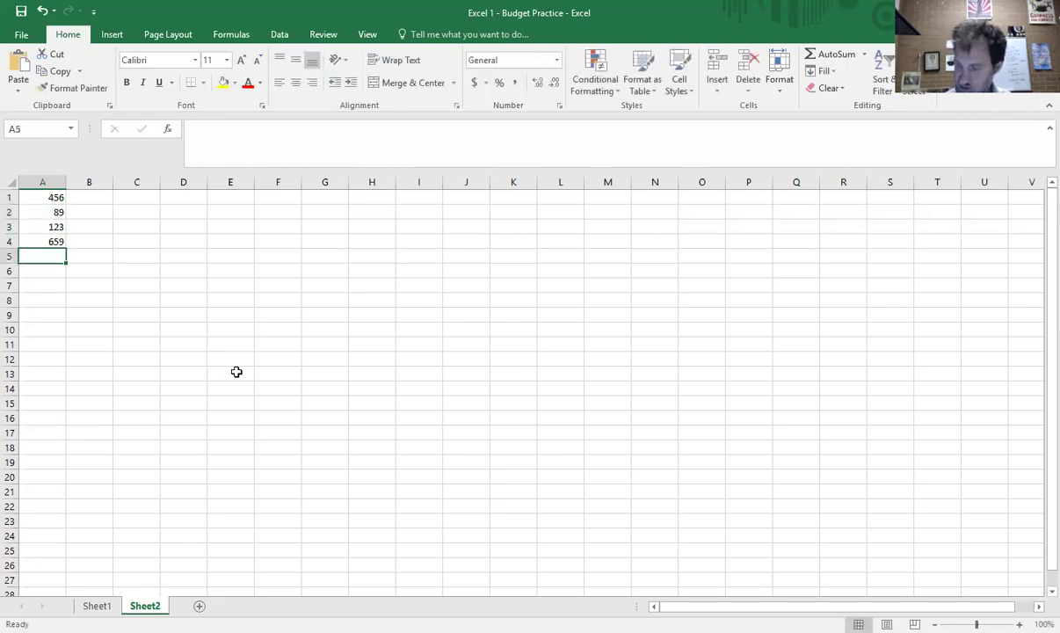
type("1450")
key("Return")
Total the five values in cell A8 with =SUM(A1:A5), picking the range directly on the sheet
key("Return")
key("Return")
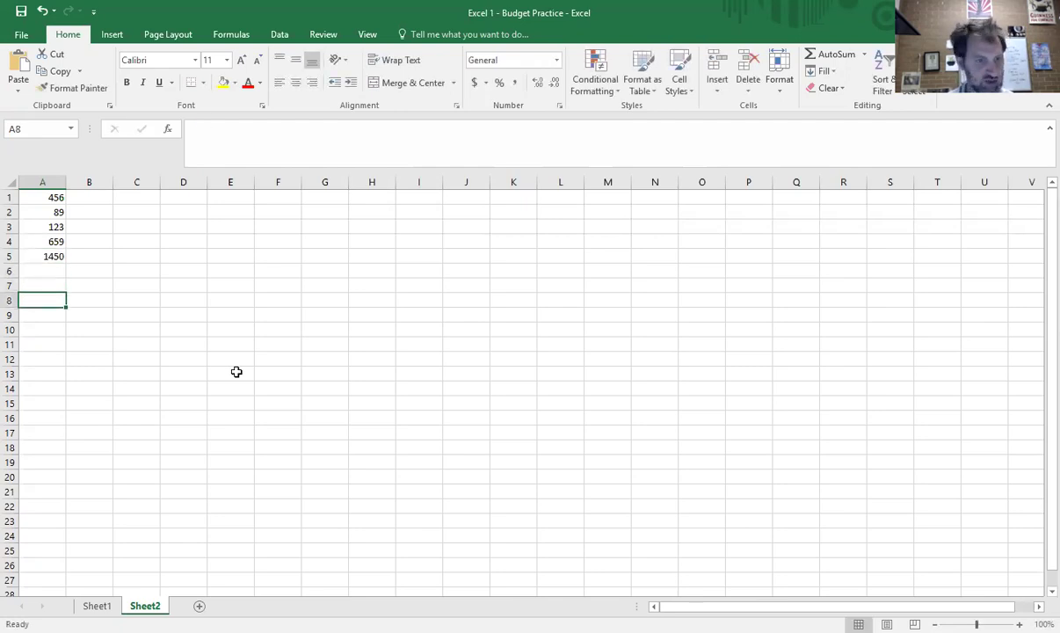
type("=")
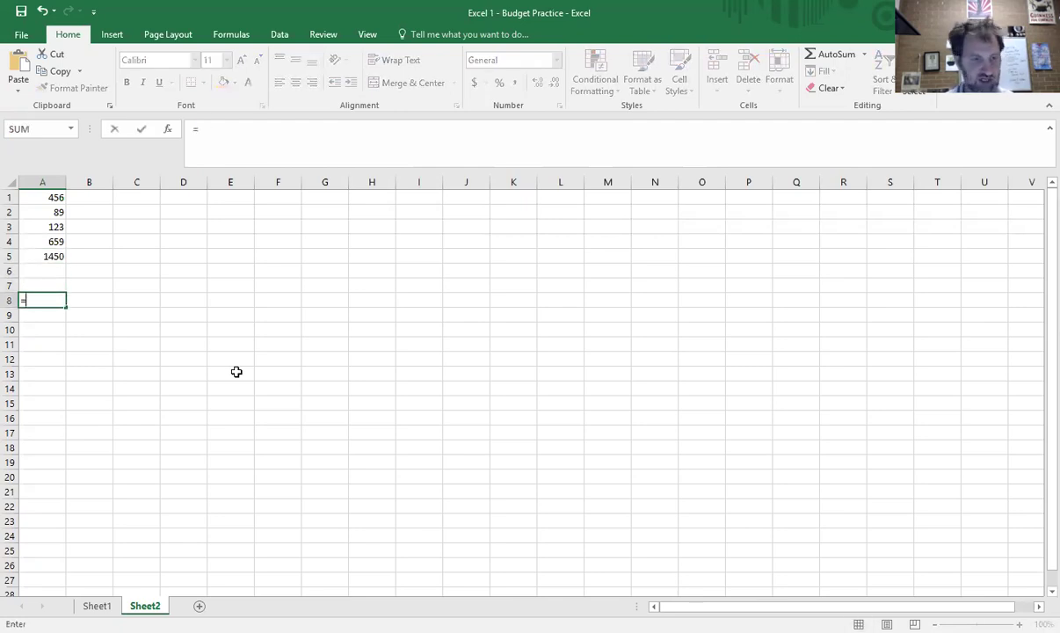
type("s")
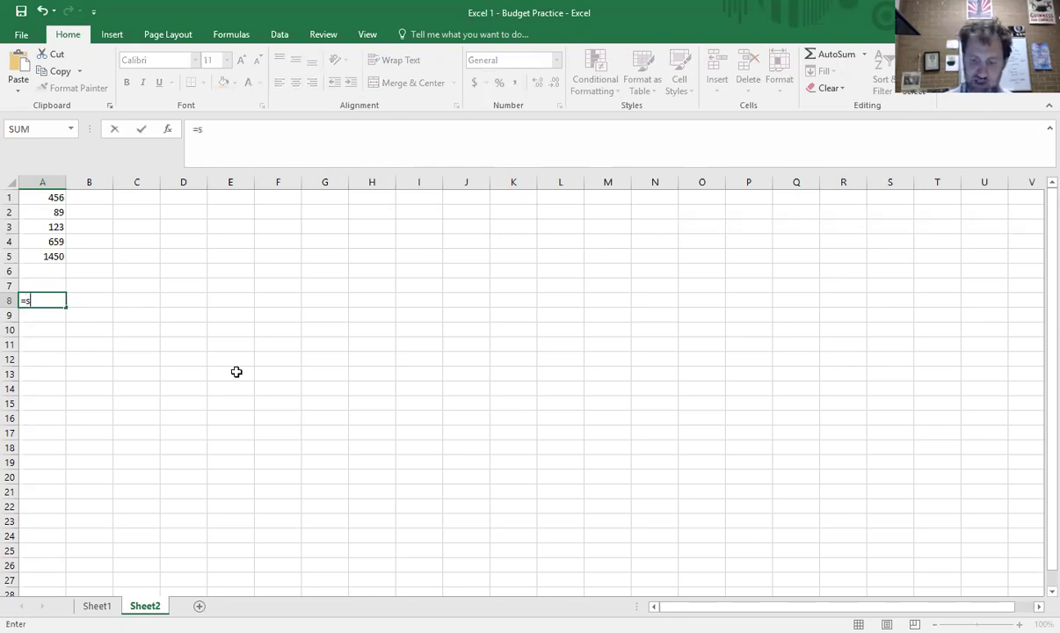
type("um(")
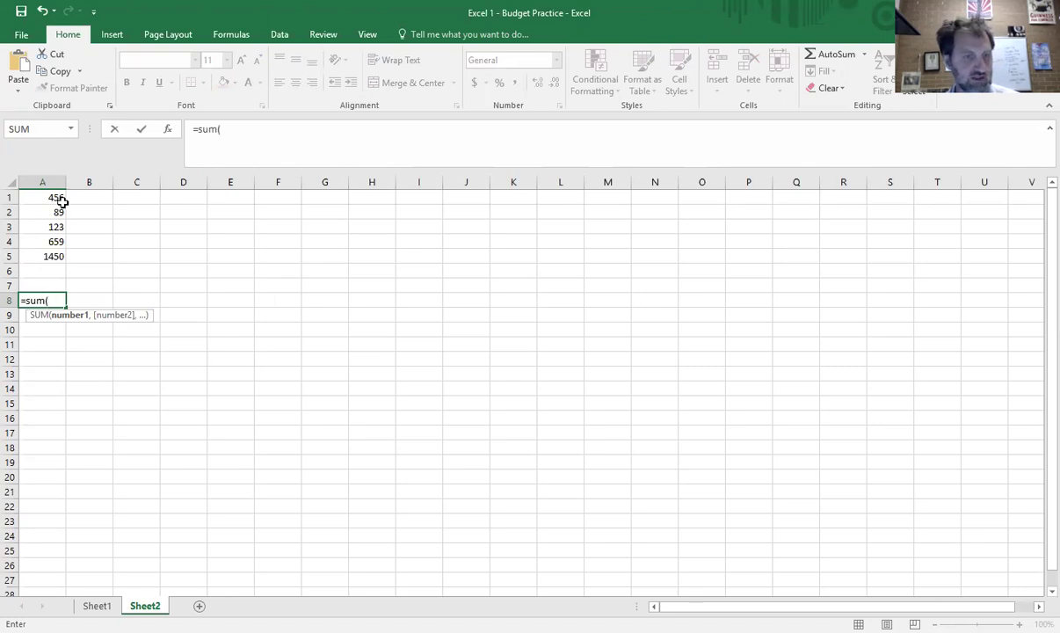
left_click_drag(56, 195, 59, 257)
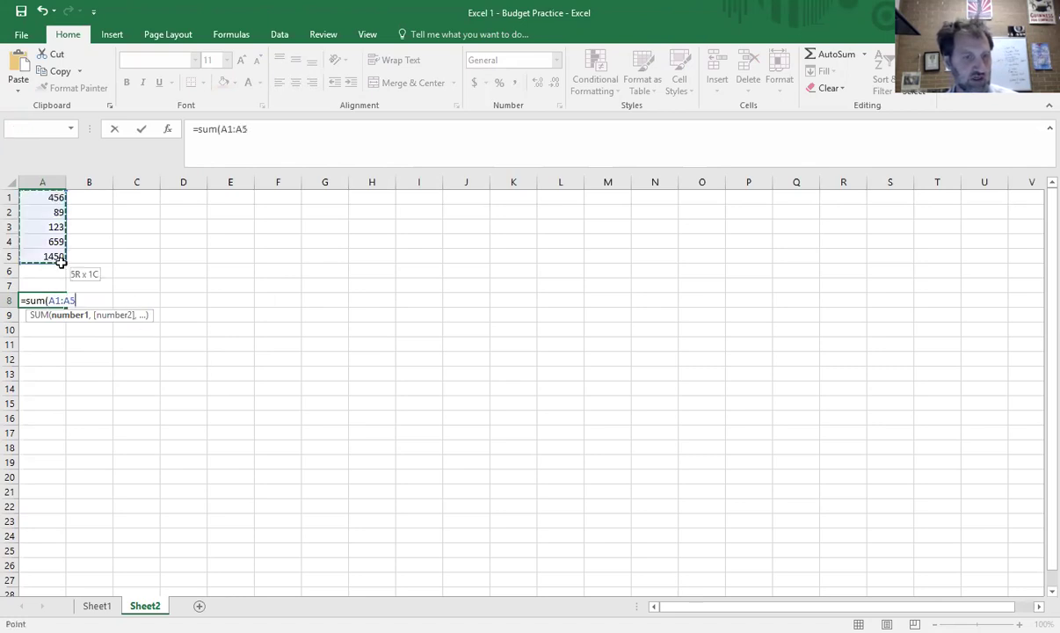
left_click(41, 196)
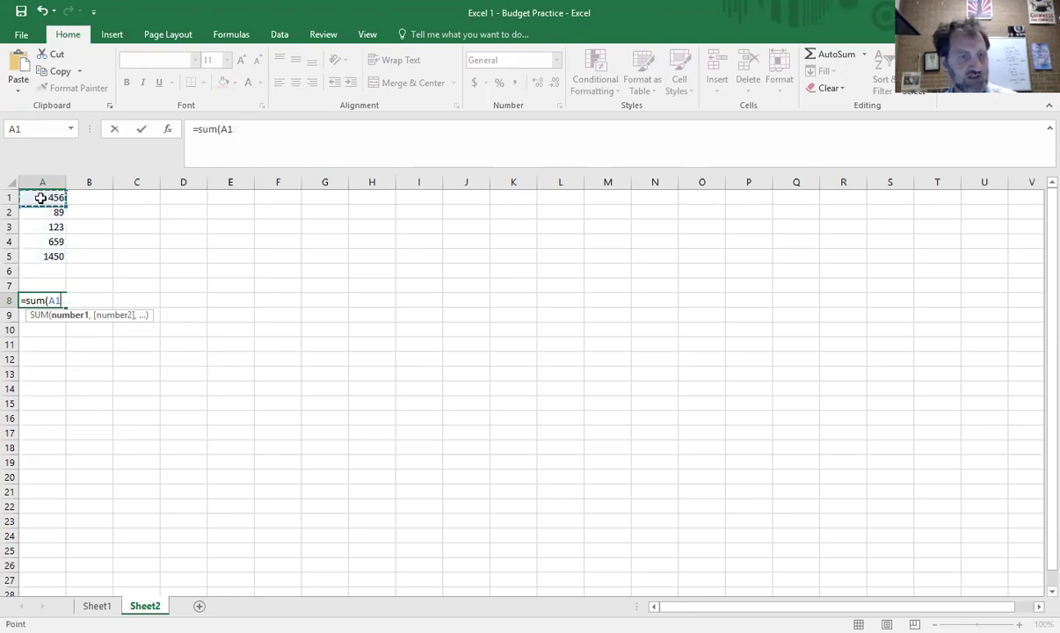
left_click_drag(40, 198, 45, 257)
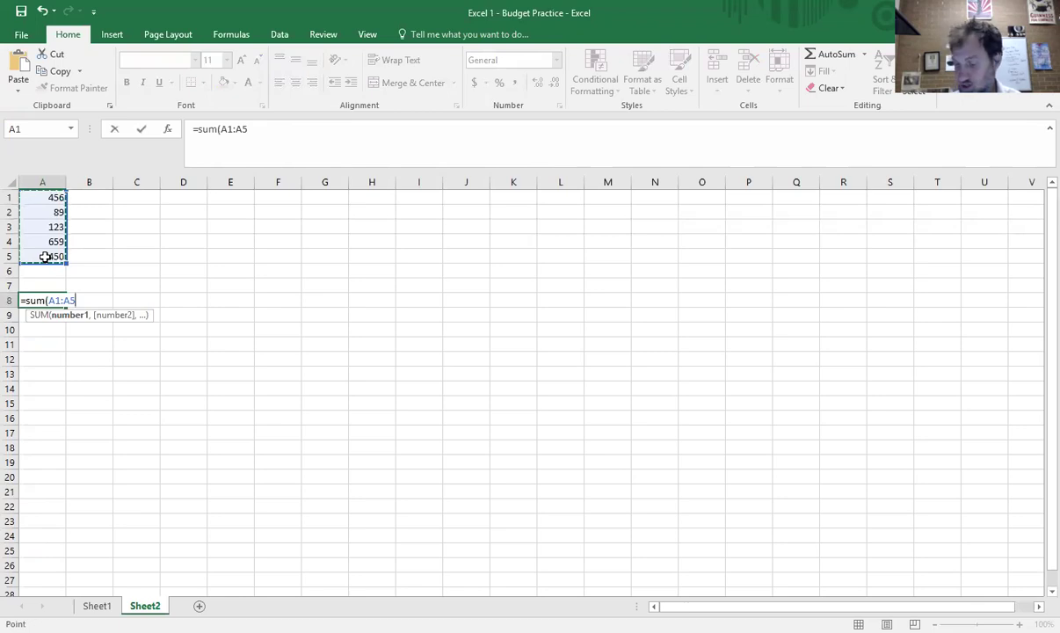
type(")")
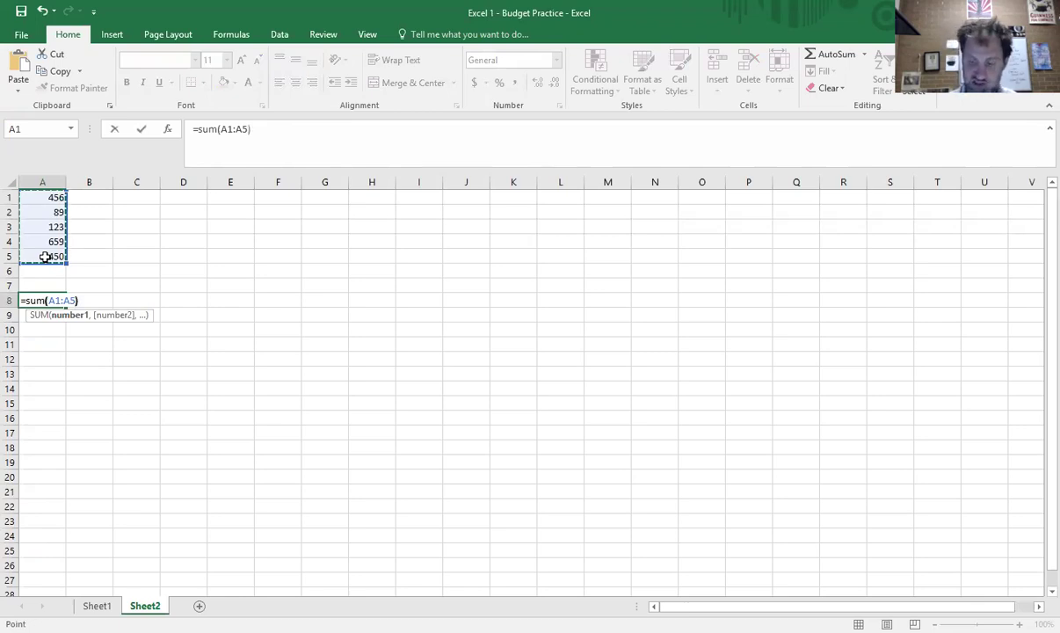
key("Return")
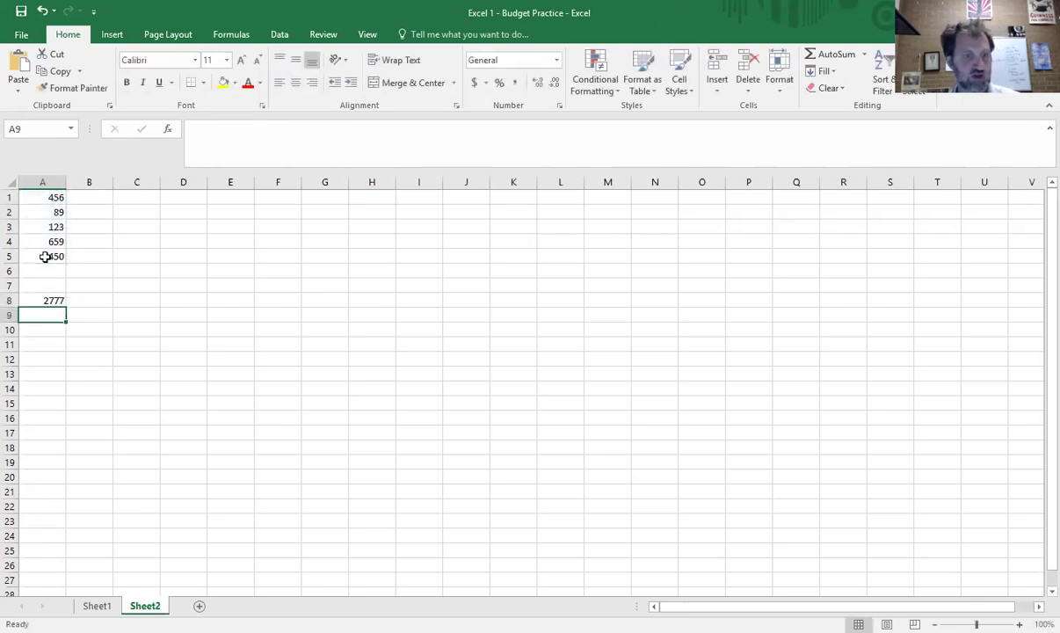
Check each value in A1 through A5 and the SUM formula stored in A8
left_click(55, 195)
left_click(56, 209)
left_click(56, 228)
left_click(57, 242)
left_click(57, 256)
left_click(56, 299)
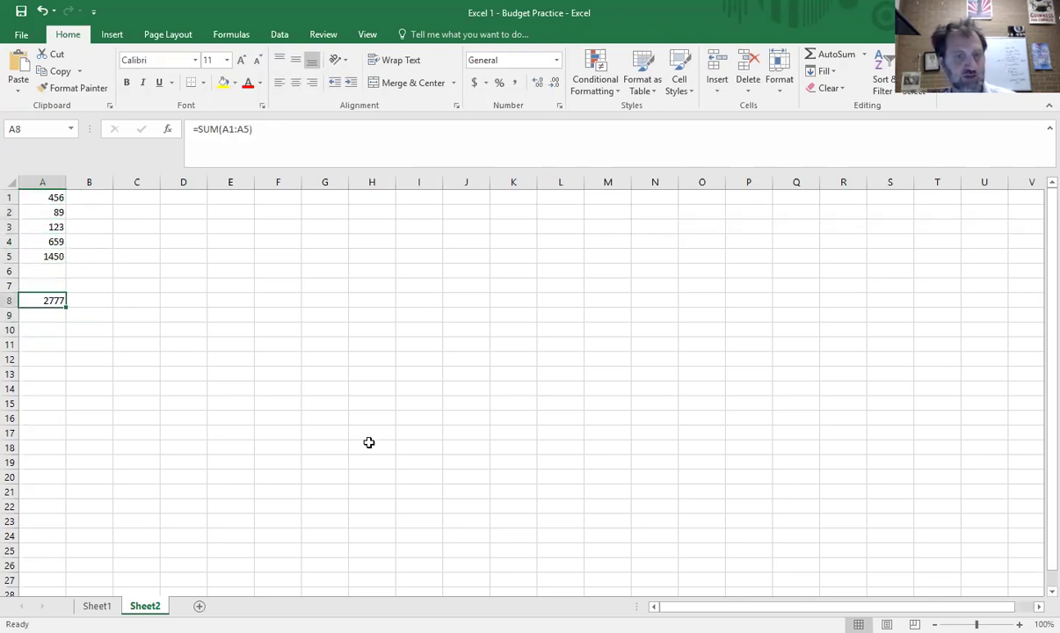
Enter the same total in cell A9 as =SUM(A1:A5), writing out the range reference by hand
left_click(48, 322)
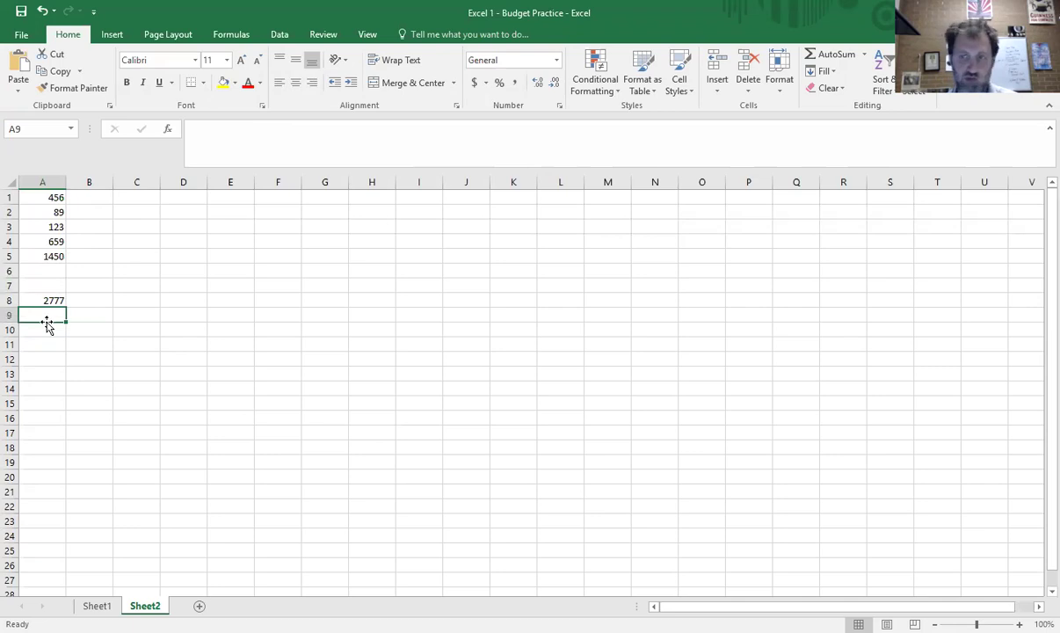
type("=")
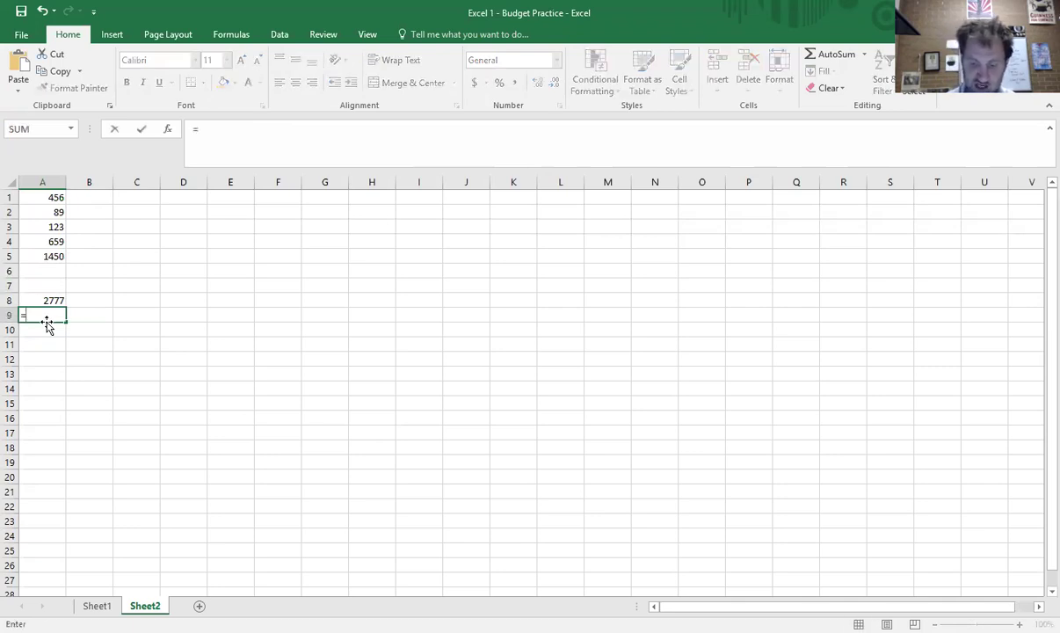
type("sum(")
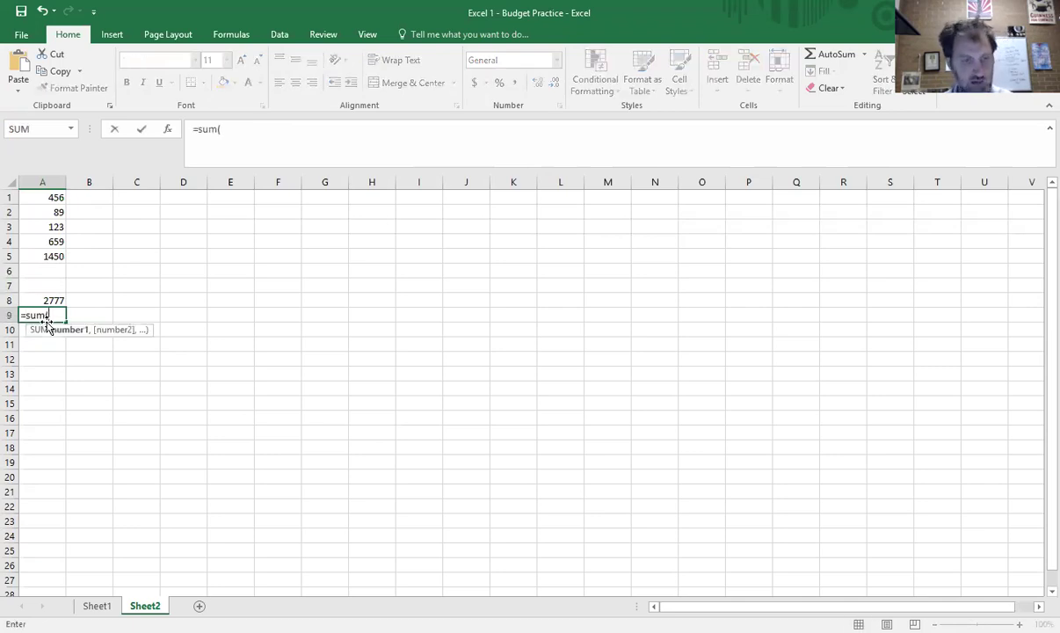
type("A1")
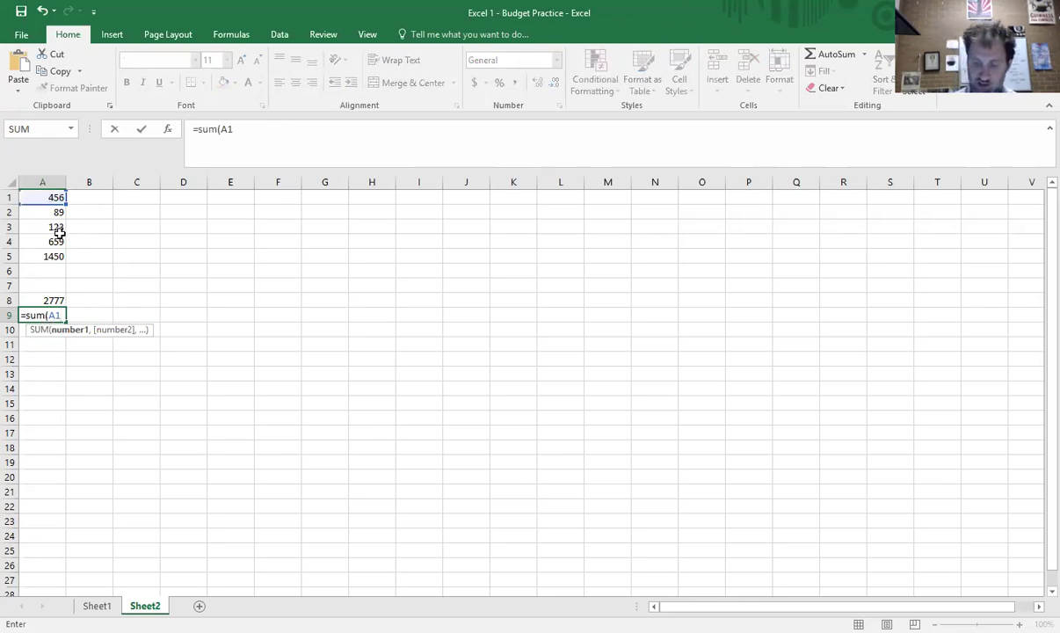
type(":")
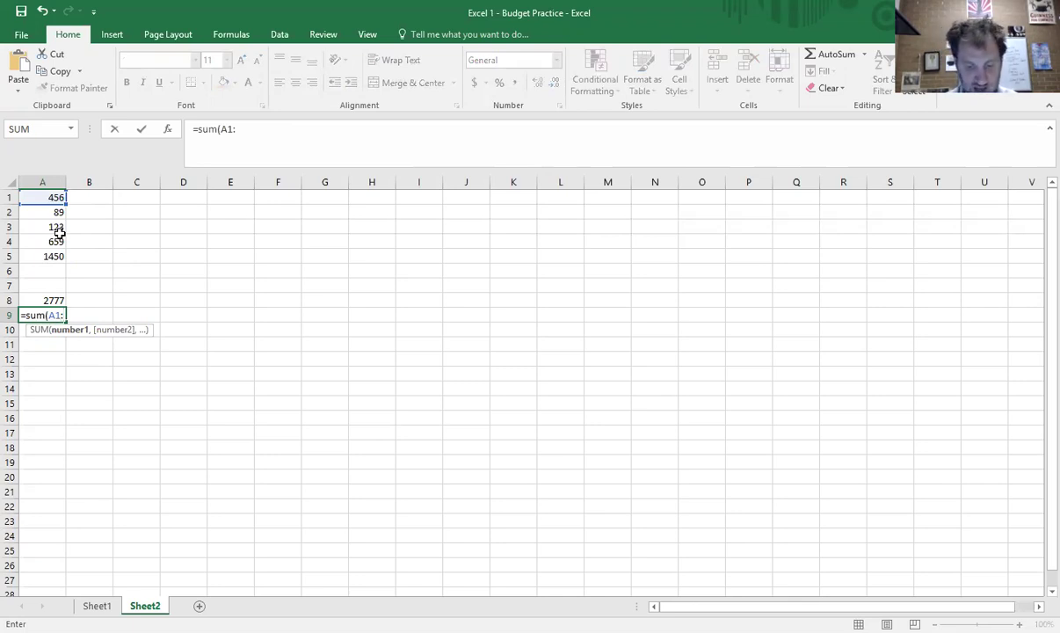
type("A5)")
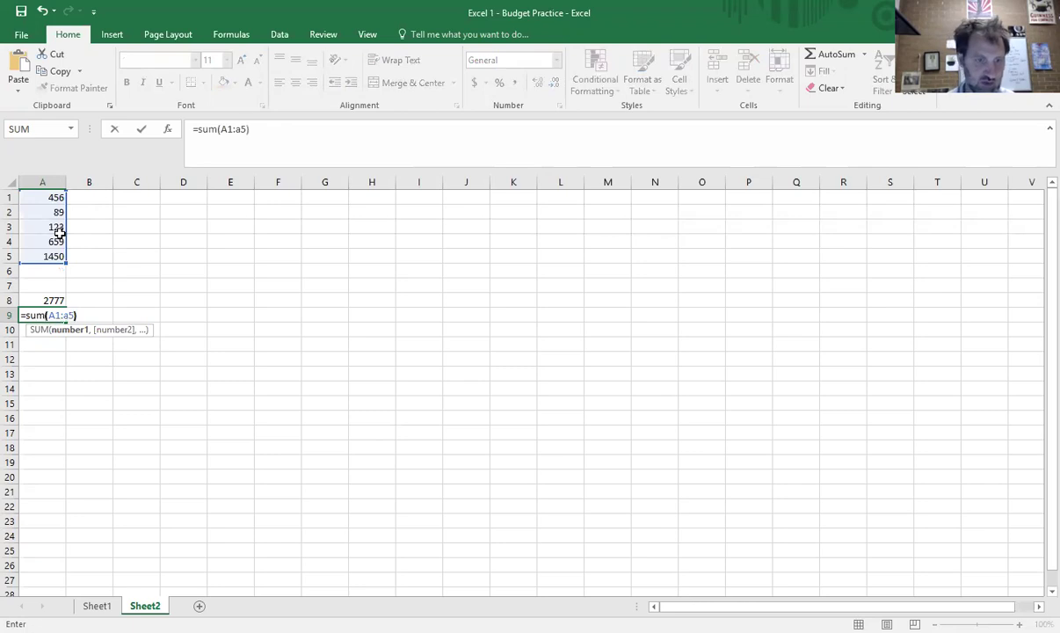
key("Return")
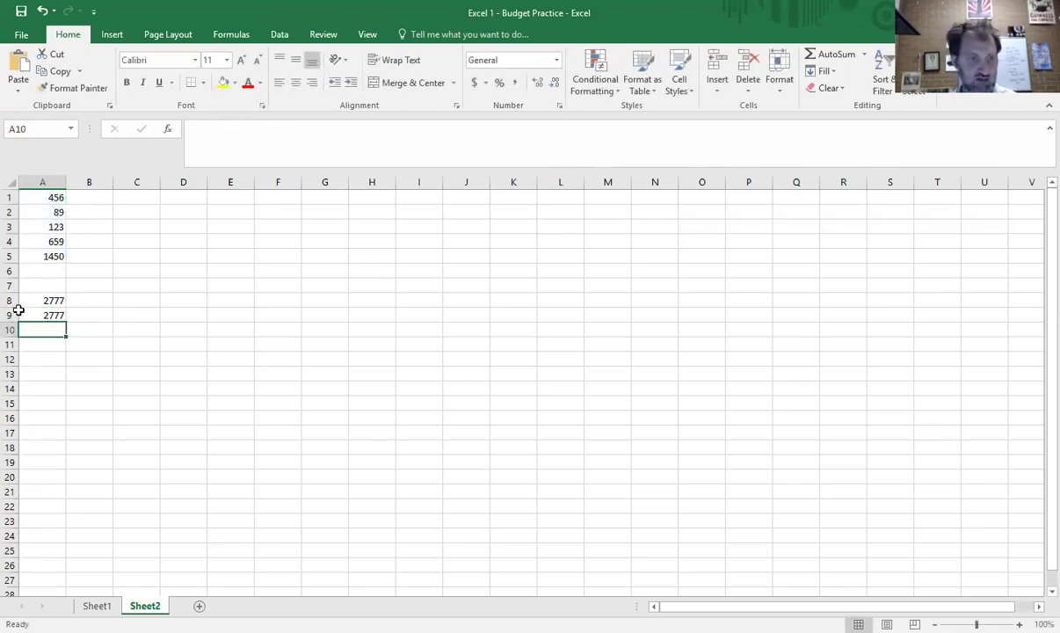
Examine the parts of the SUM formula in cell A9 and the range it references, leaving it unchanged
double_click(50, 314)
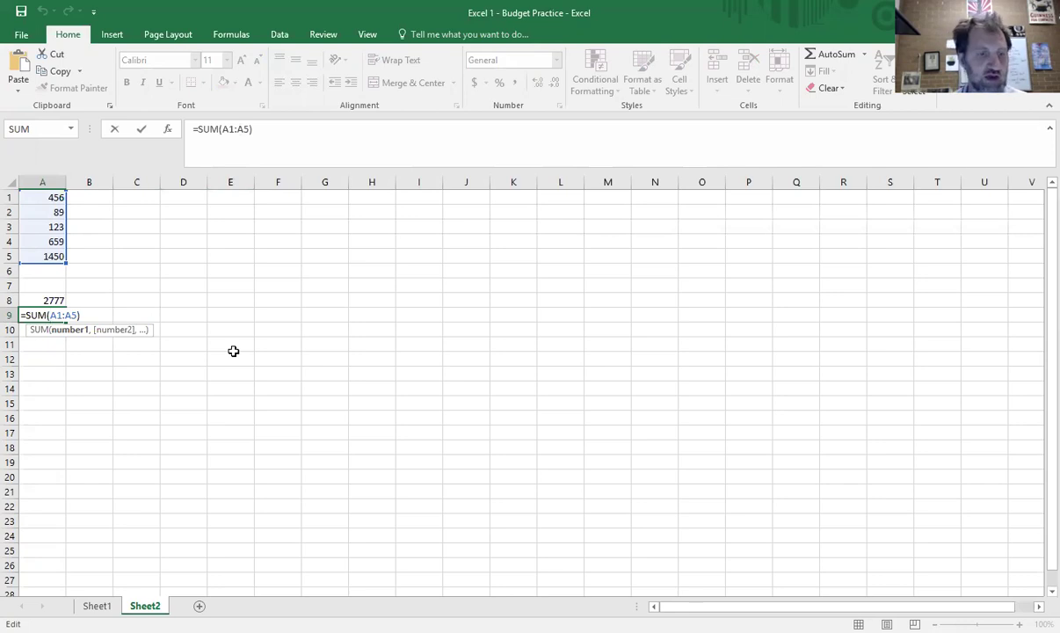
left_click(279, 129)
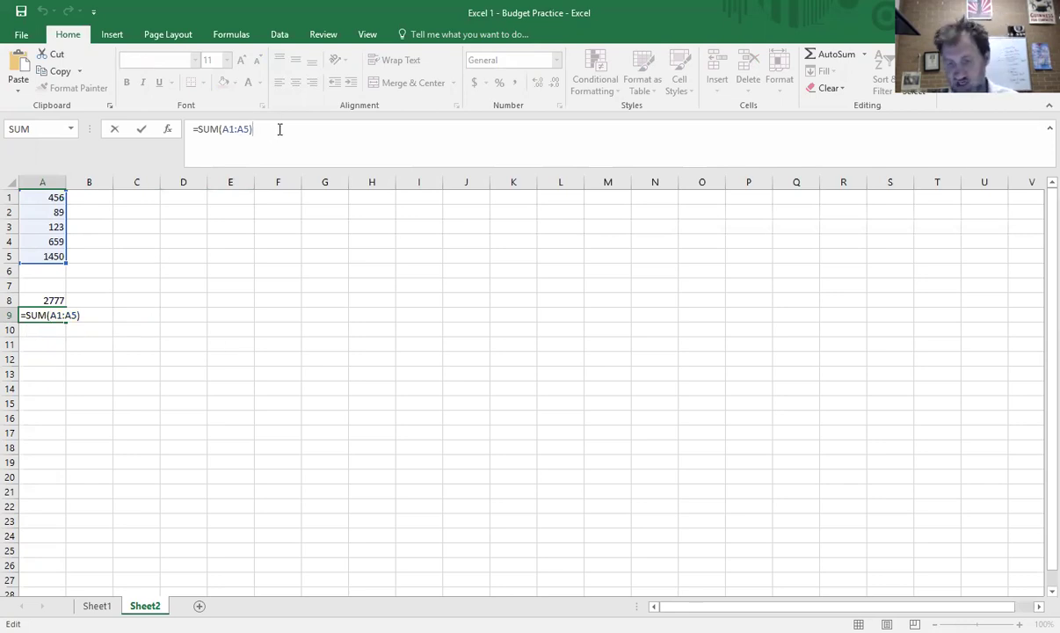
key("Return")
double_click(47, 314)
left_click_drag(47, 315, 77, 314)
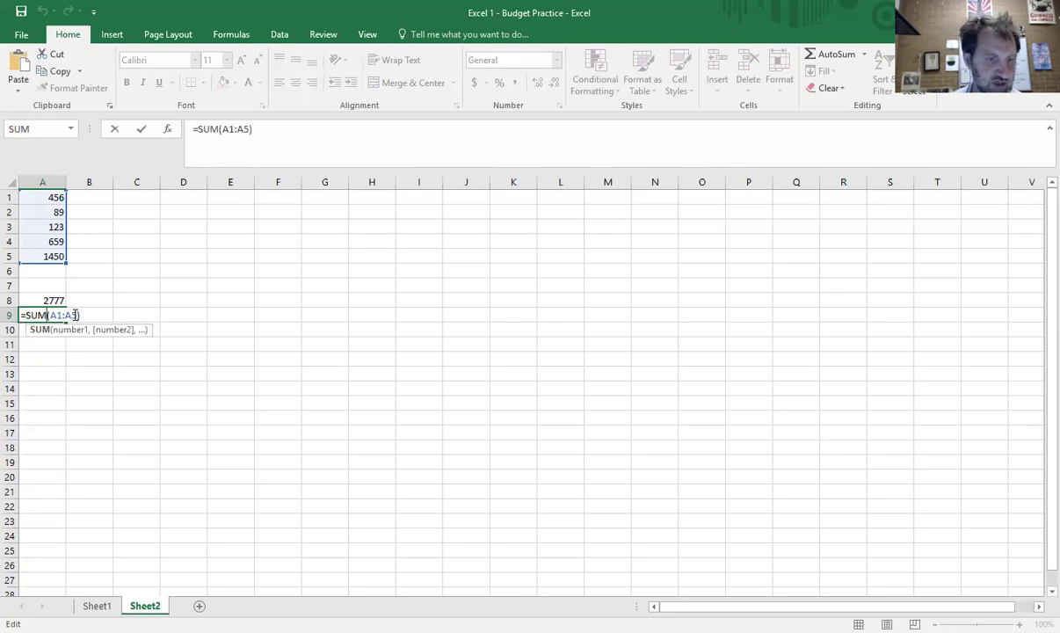
left_click(42, 315)
left_click(42, 314)
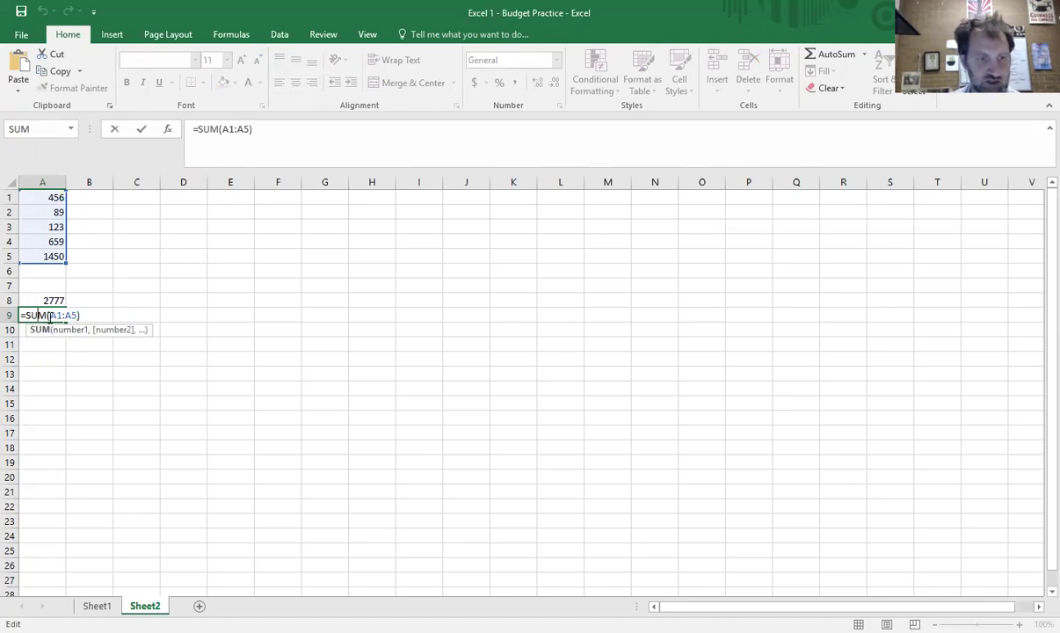
left_click_drag(51, 316, 59, 314)
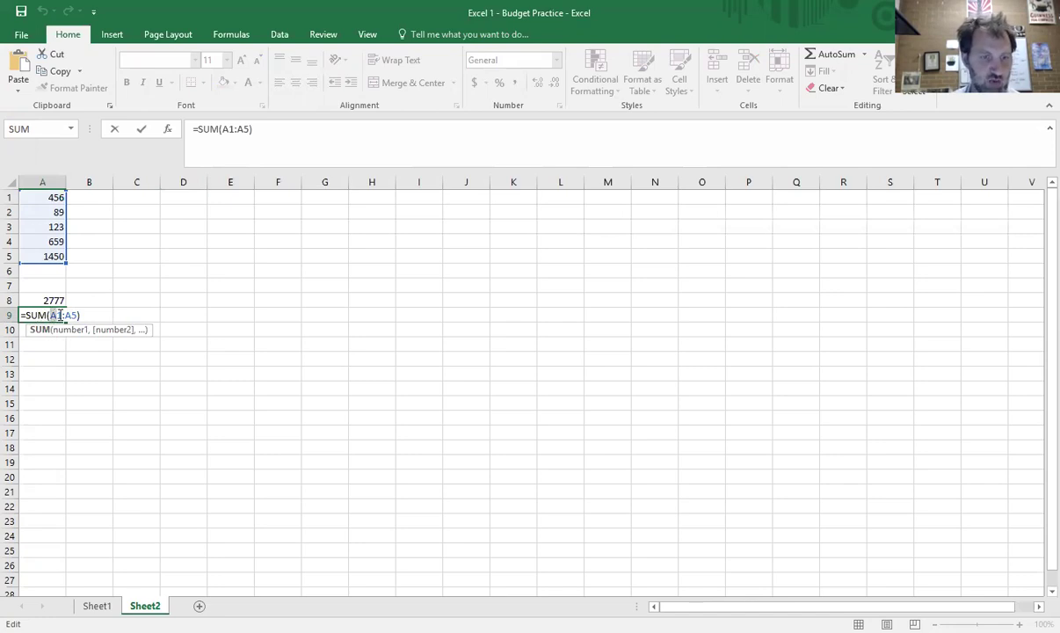
left_click(61, 315)
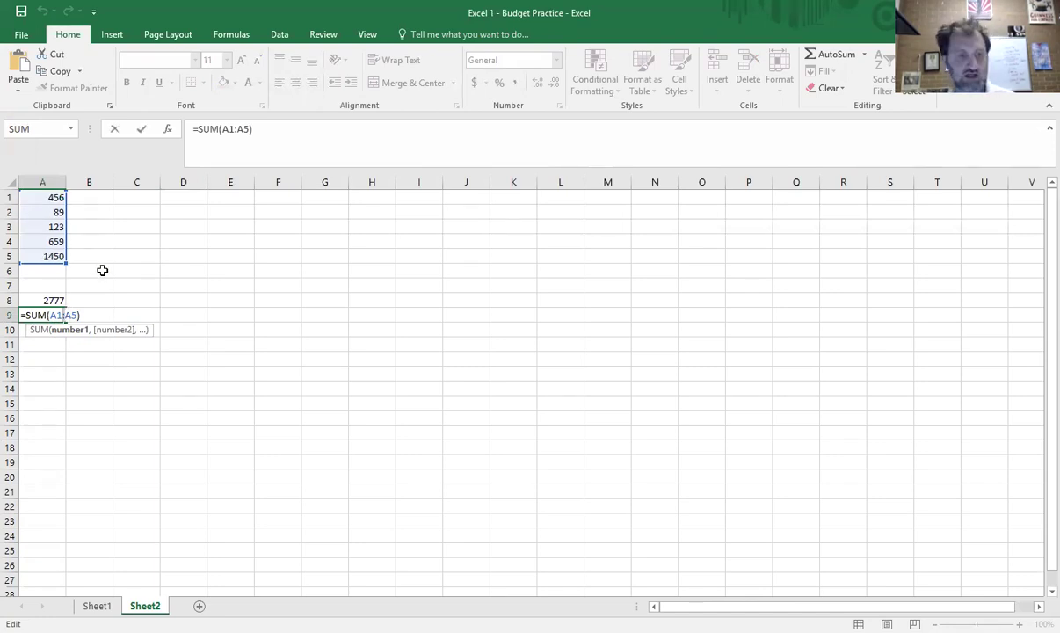
key("Return")
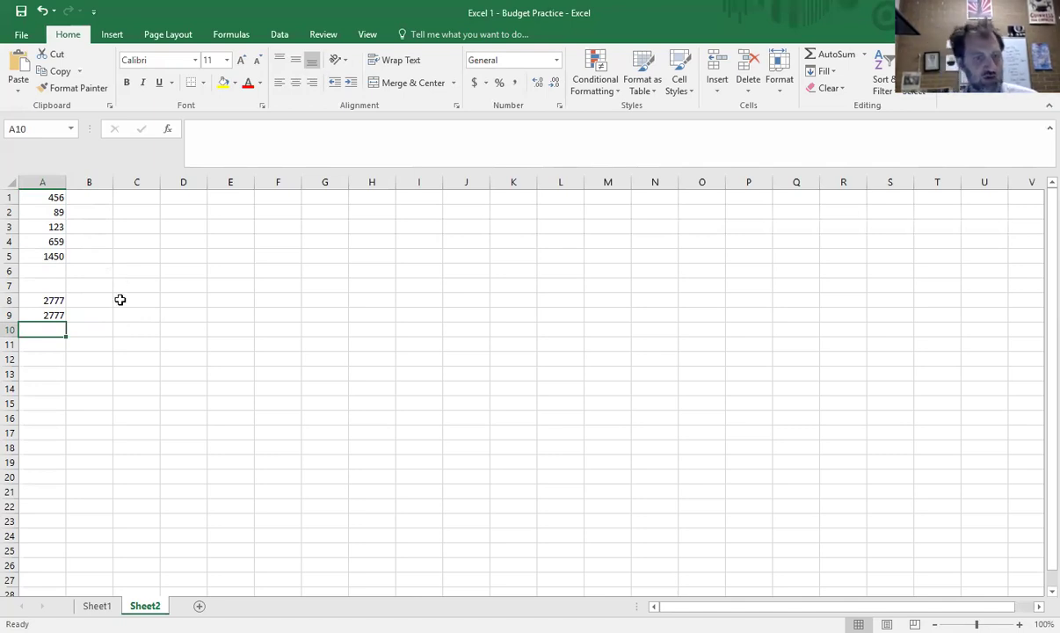
Label cell A12 "SUM" and enter the description "Adding up numbers" beneath it in A13
left_click(45, 355)
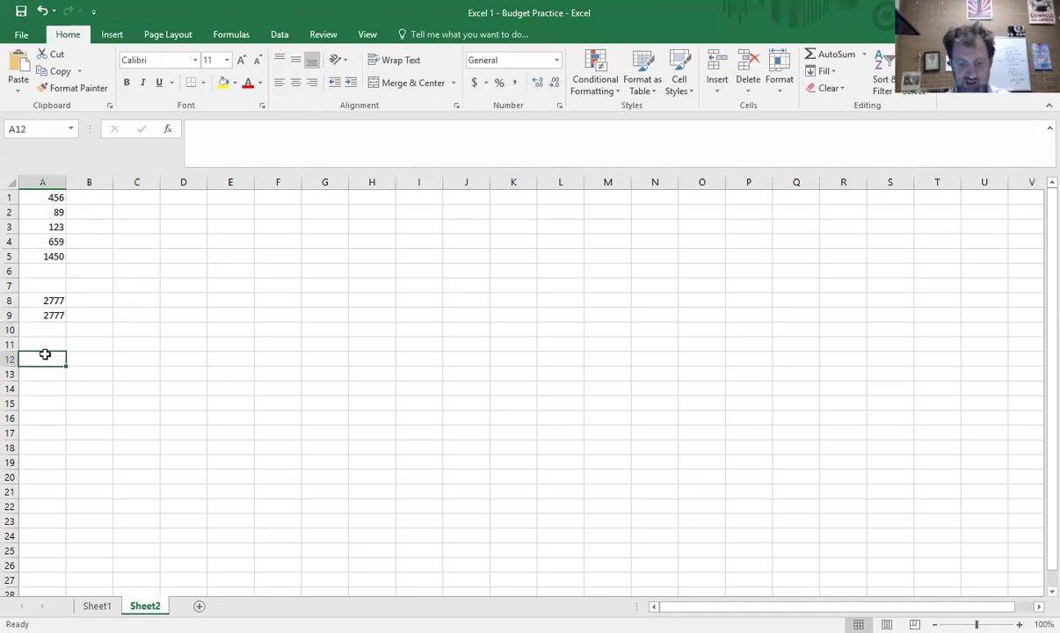
type("SUM")
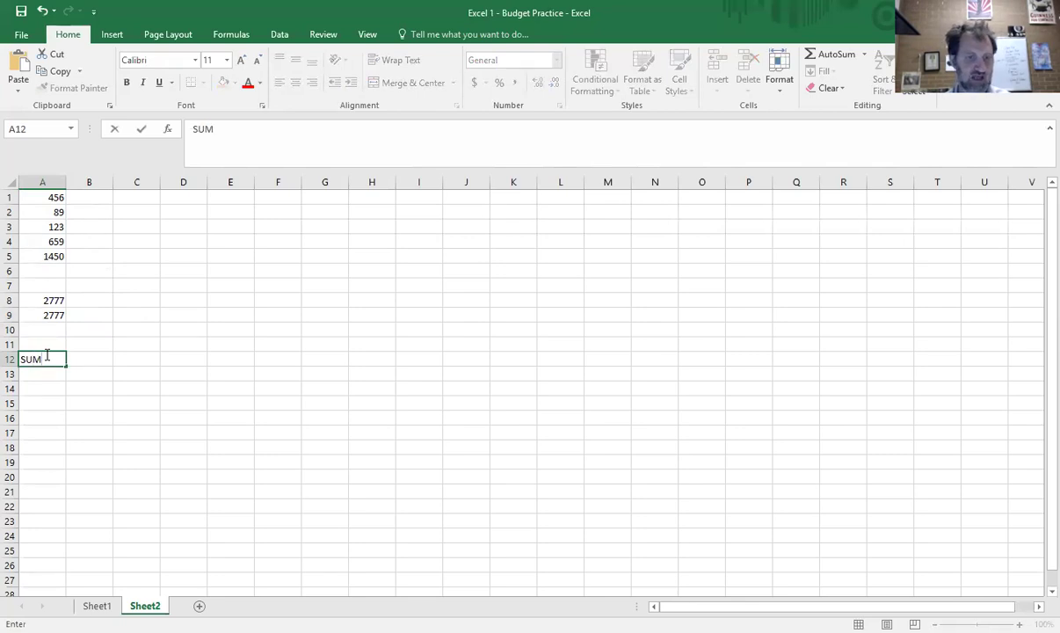
key("Return")
type("Adding up numbers")
key("Return")
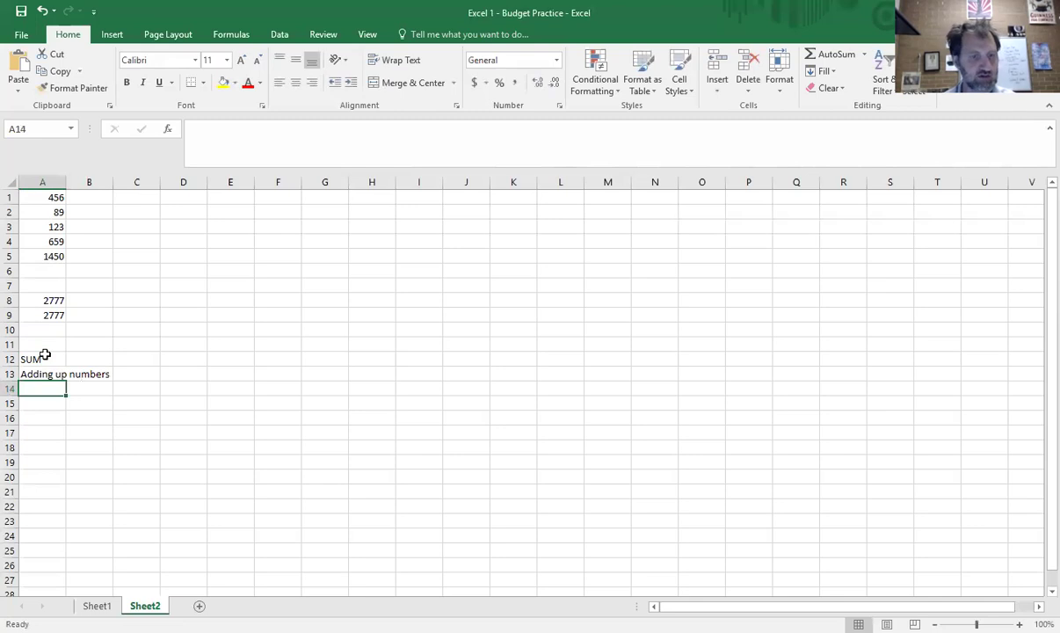
Enter the label "Cell Reference" in cell D12, in the same row as the SUM label
key("Right")
key("Right")
key("Right")
key("Up")
key("Up")
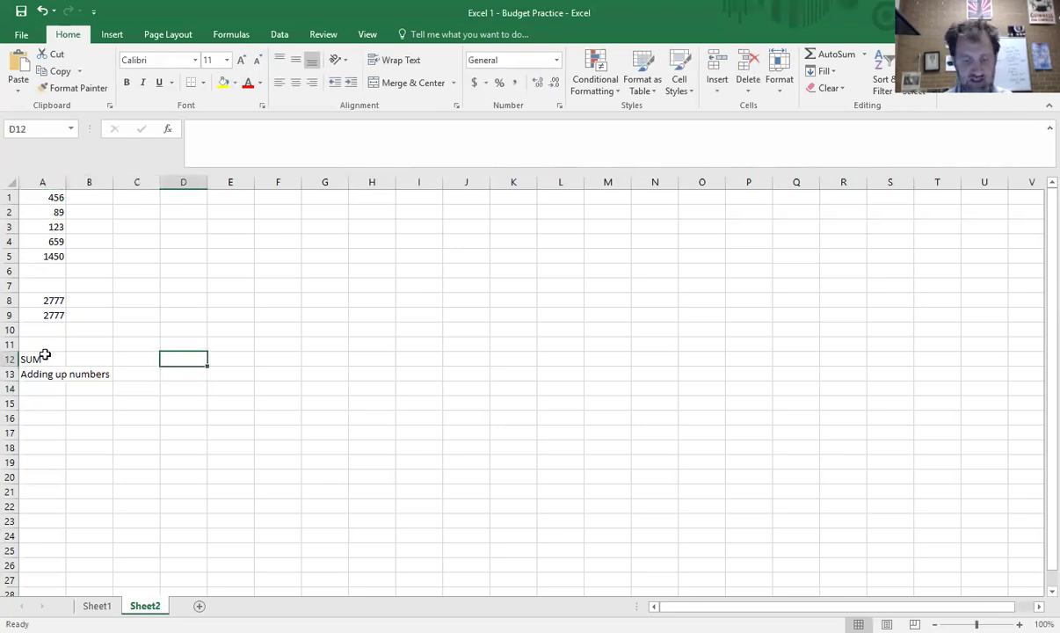
type("Cell Reference")
key("Return")
Check the SUM formula in A9, and bring its total into cell D8 with the cell reference =A9
key("Up")
key("Up")
key("Up")
key("Up")
key("Up")
left_click(48, 316)
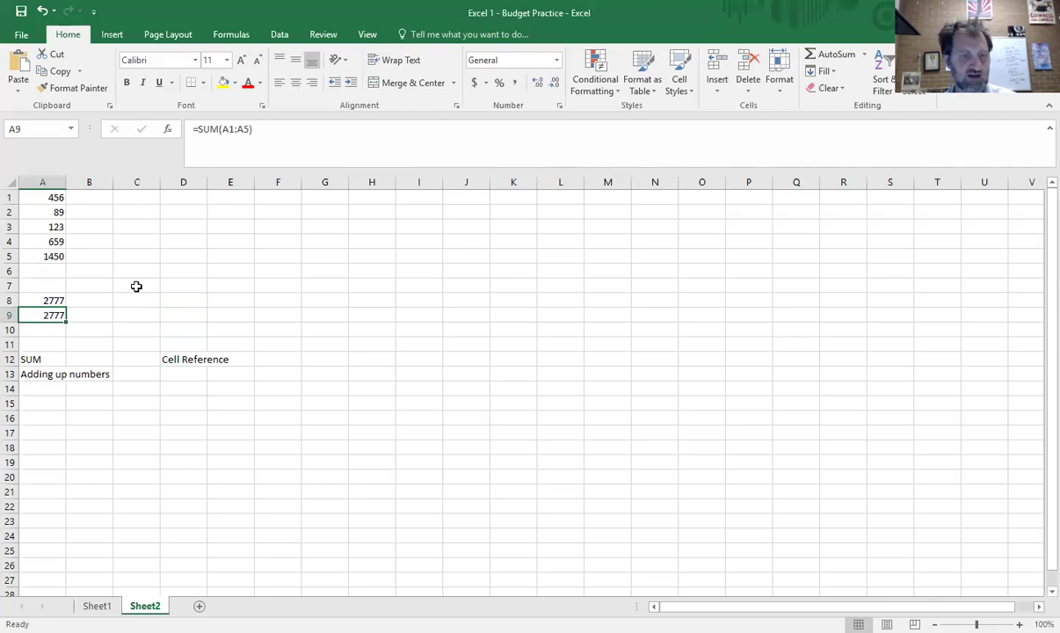
left_click(194, 301)
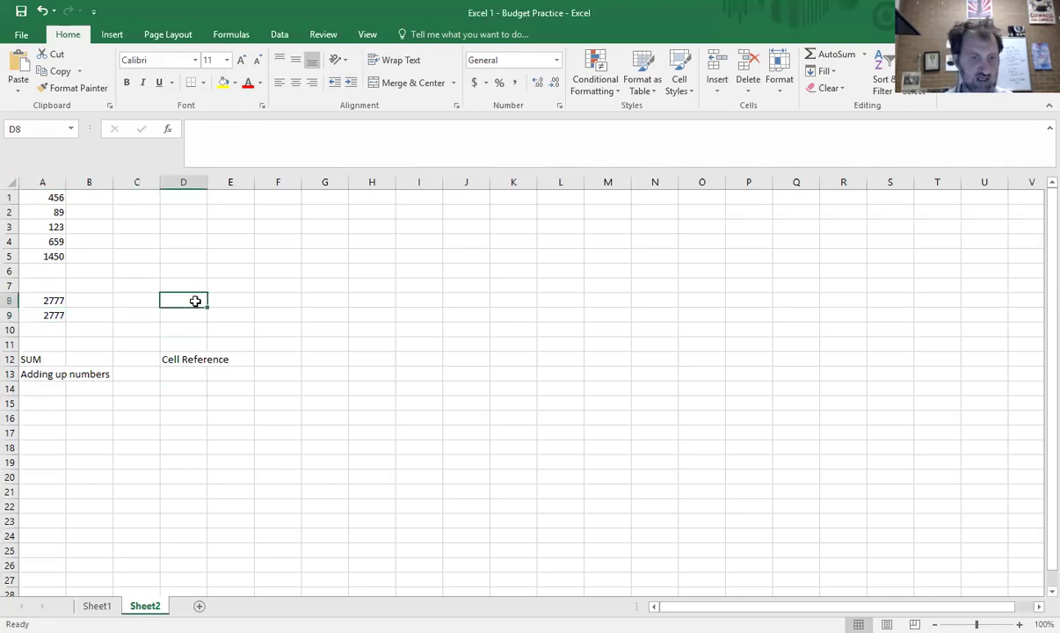
type("=")
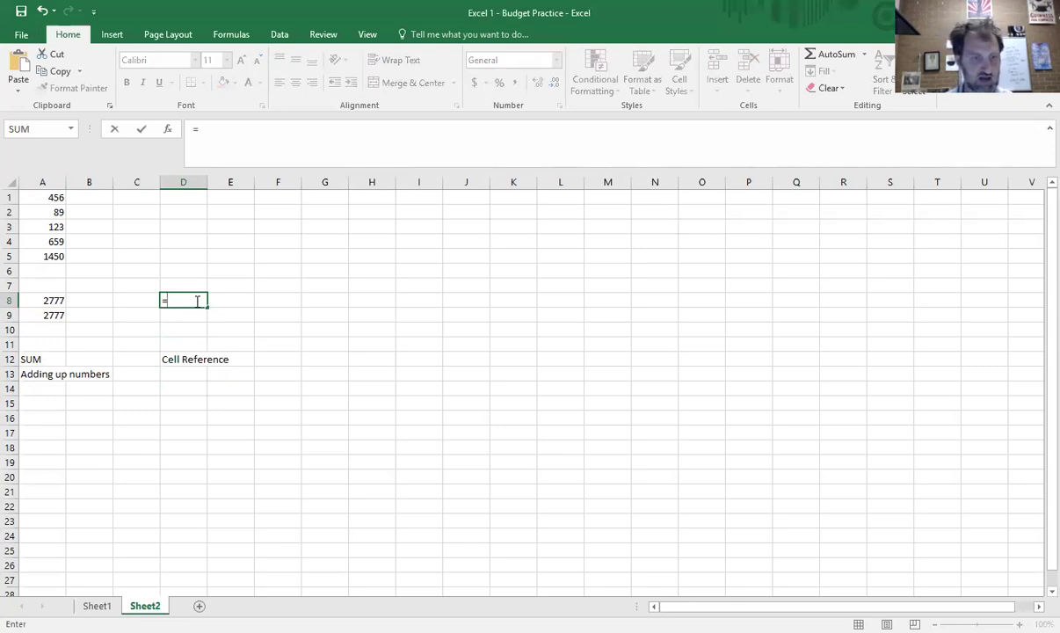
type("a9")
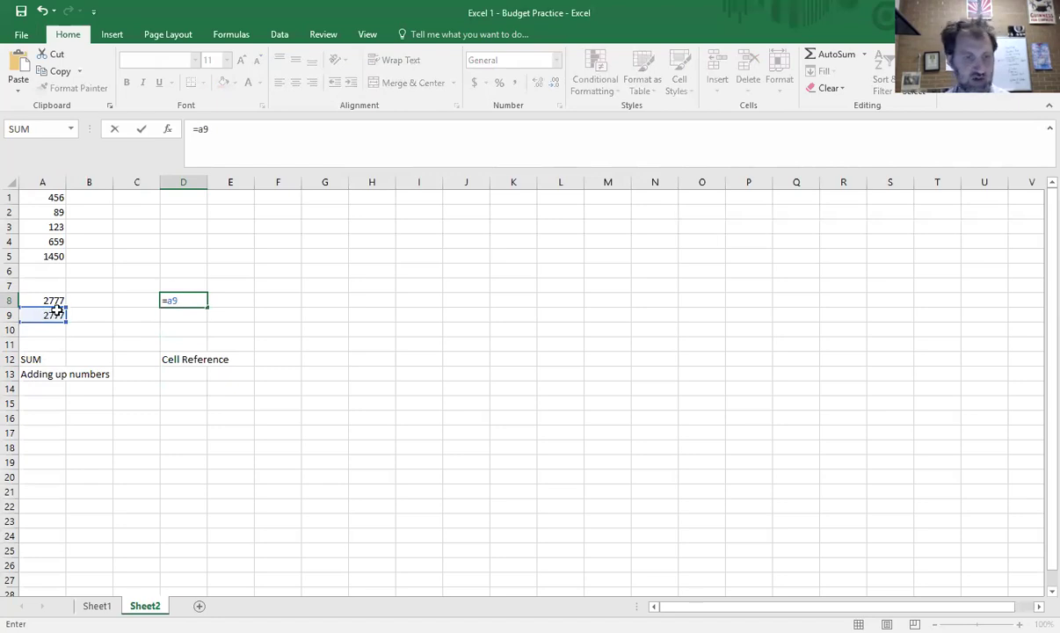
key("Return")
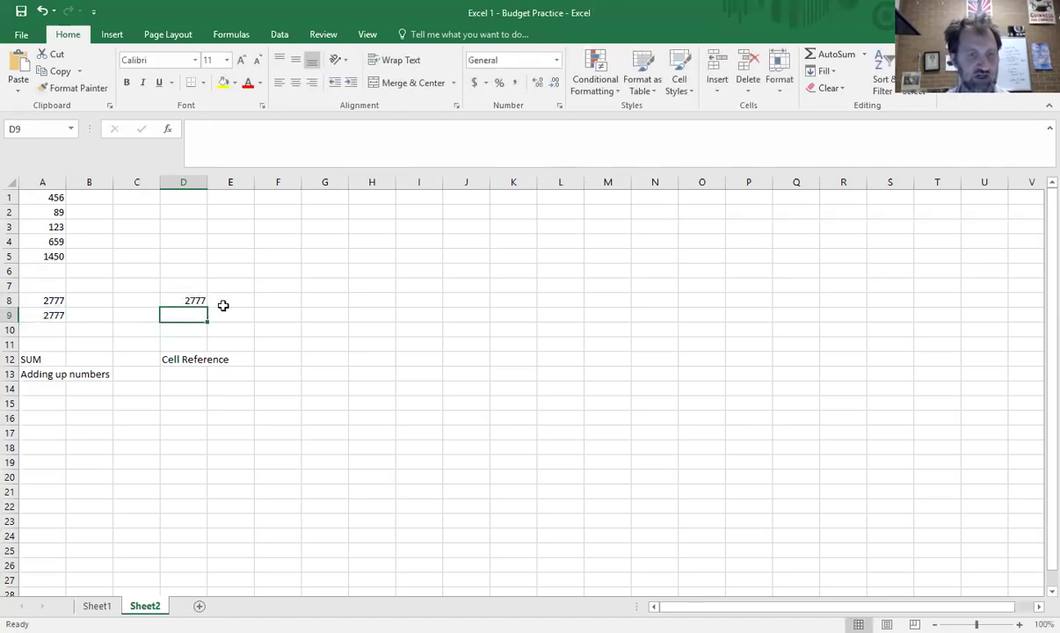
Clear the duplicate total from cell A8, and check the referenced value in D8
key("Delete")
left_click(139, 332)
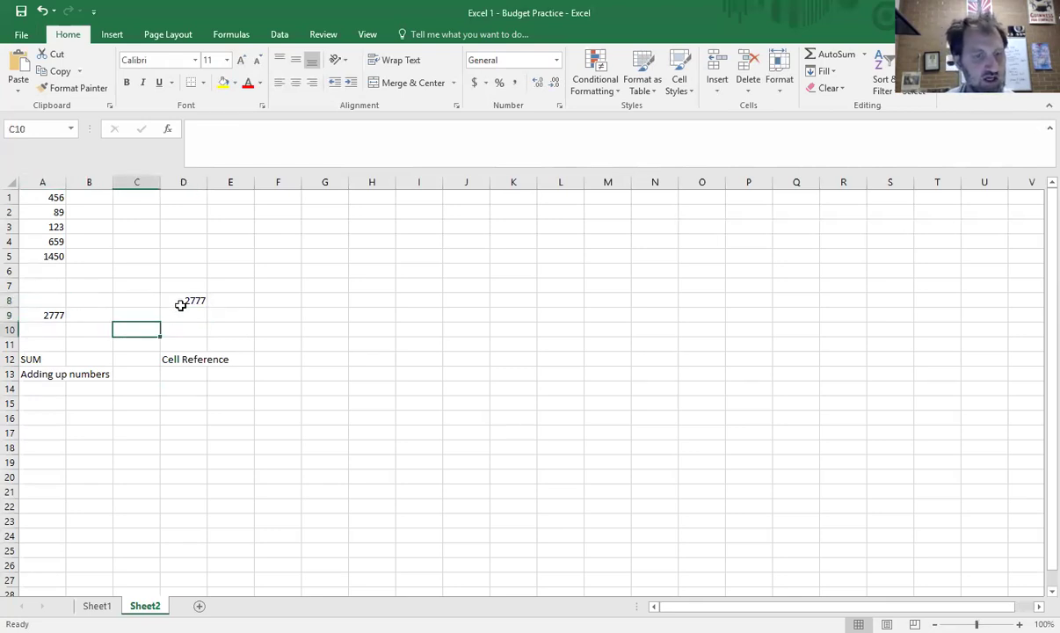
left_click(181, 302)
Change the value in cell A2 to 100, and check the formulas in A9 and D8
left_click(55, 211)
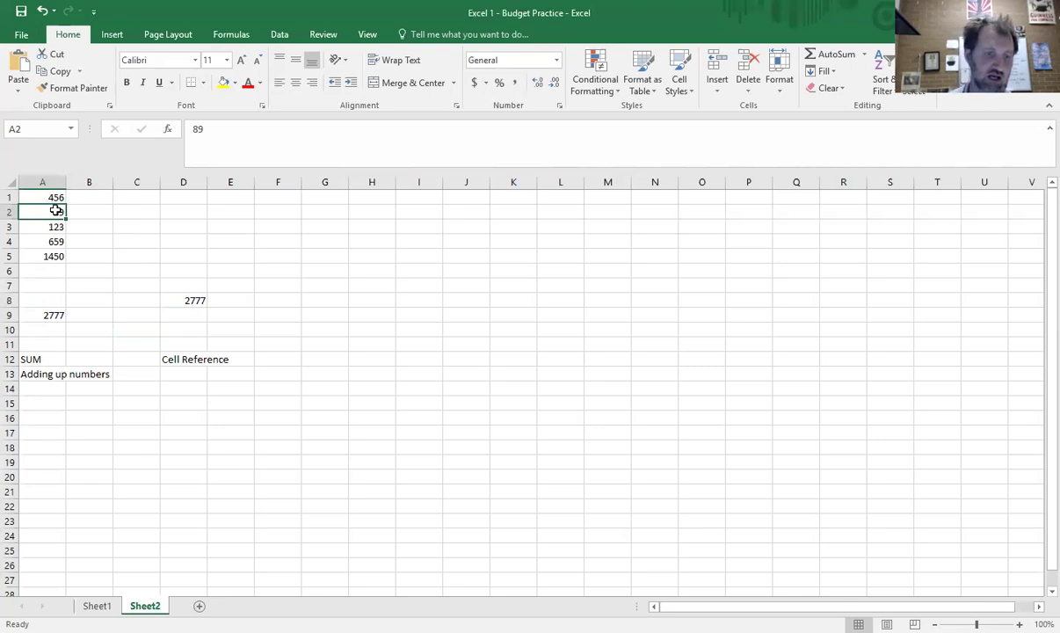
type("100")
key("Return")
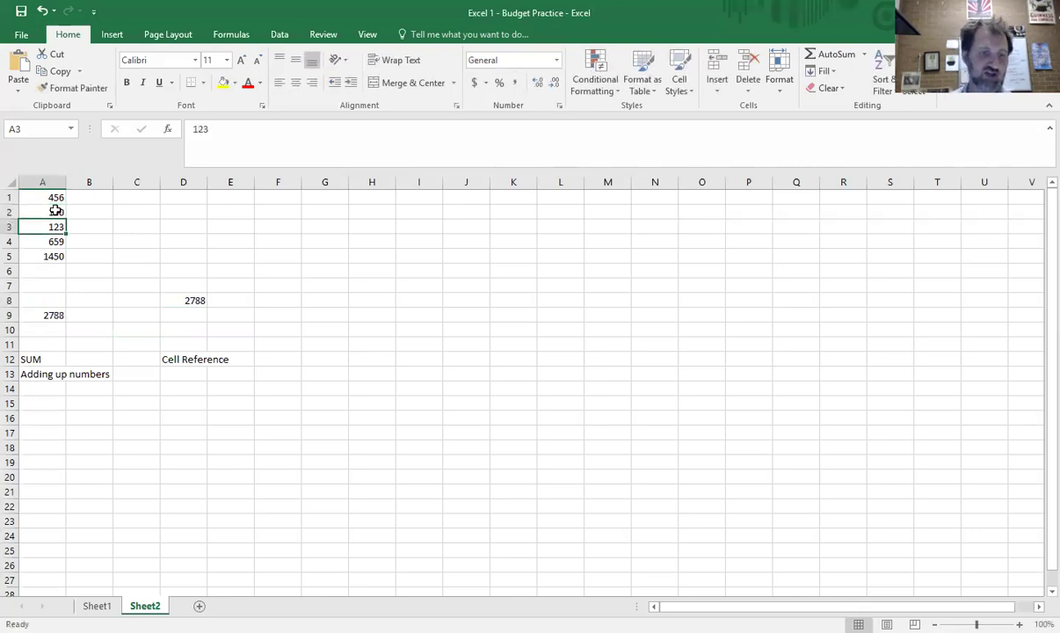
left_click(43, 312)
left_click(195, 301)
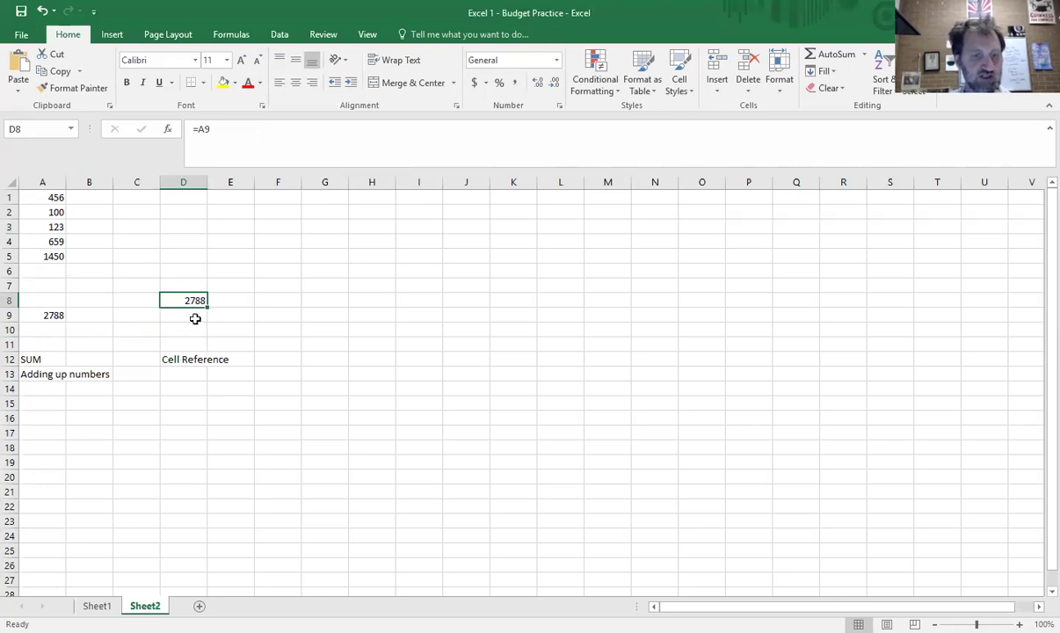
Review the yellow cells awaiting formulas on Sheet1: the actual income total, both expense totals, and Monthly Outcomes cells F5, G5 and G4
left_click(96, 606)
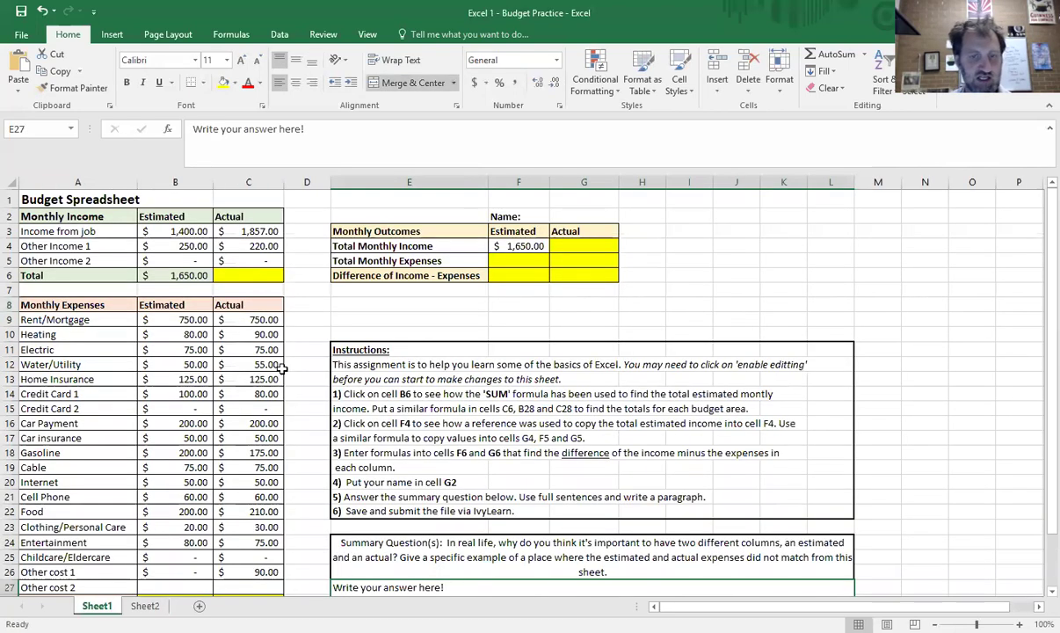
left_click(246, 274)
scroll(250, 387, "down", 1)
left_click(202, 554)
left_click(247, 554)
scroll(376, 475, "up", 1)
left_click(538, 262)
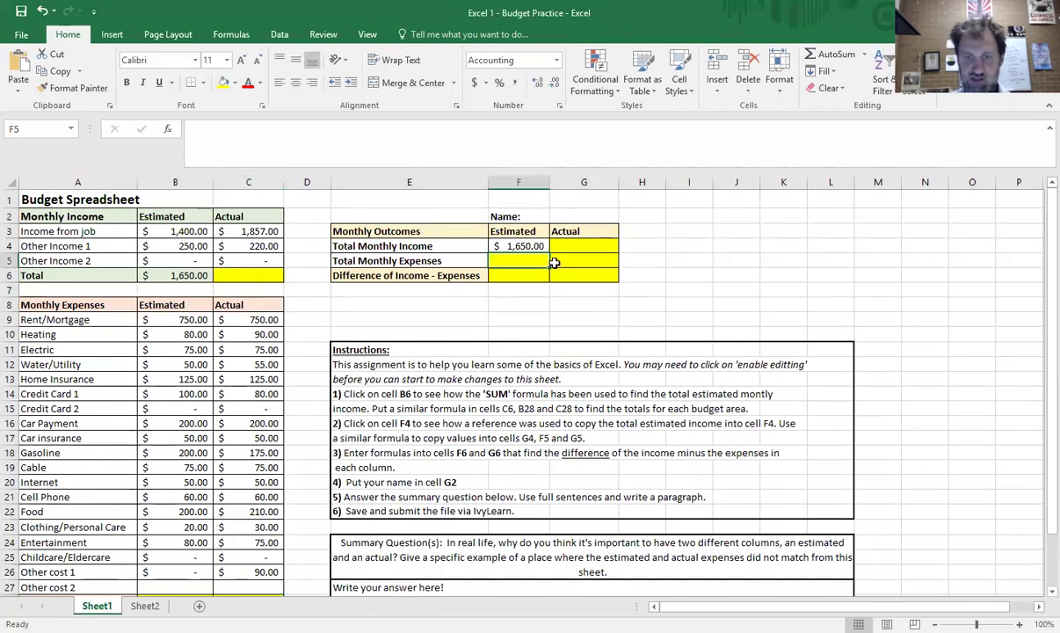
left_click(572, 261)
left_click(576, 245)
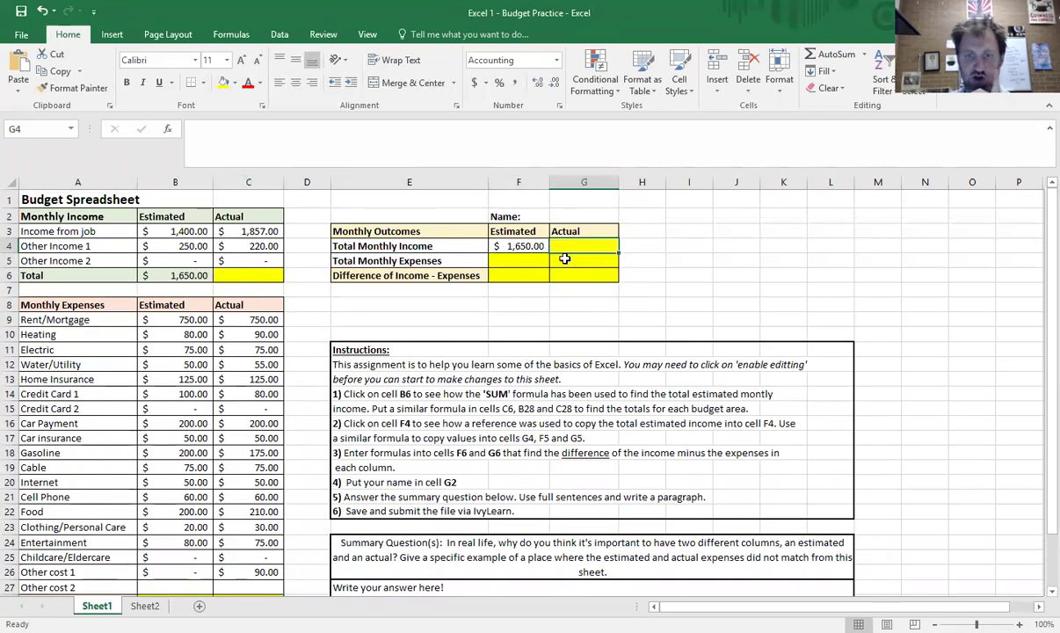
Return to Sheet2 and enter the label "Subtraction" in cell F12
left_click(145, 606)
left_click(287, 359)
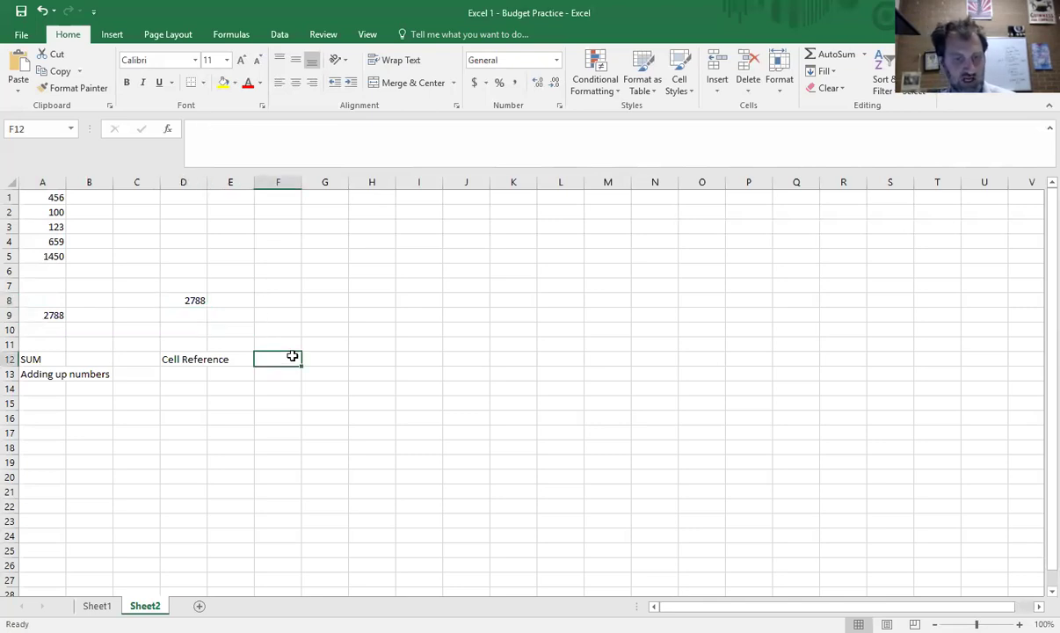
type("Subtraction")
key("Return")
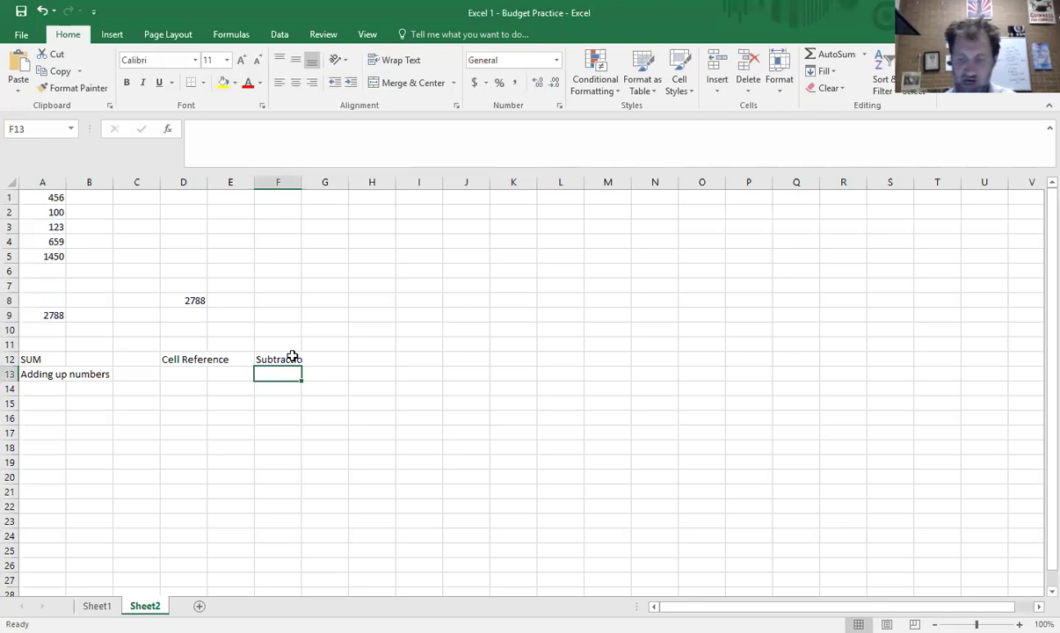
left_click(292, 357)
left_click(246, 130)
key("BackSpace")
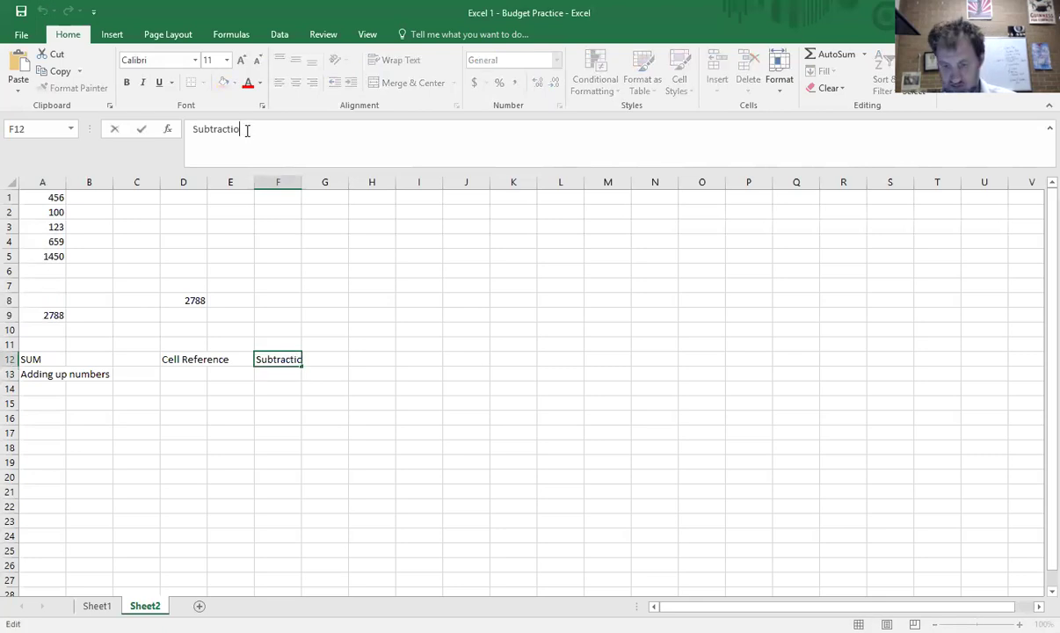
type("n")
key("Return")
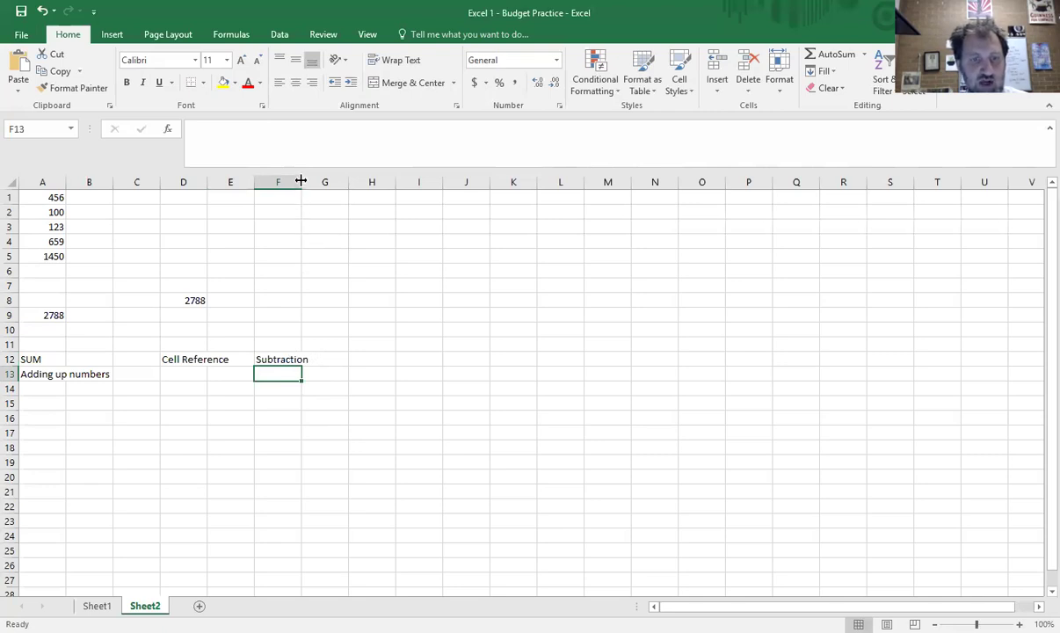
Widen column F enough to fit the whole Subtraction label
left_click_drag(305, 180, 323, 180)
left_click(303, 444)
left_click(309, 357)
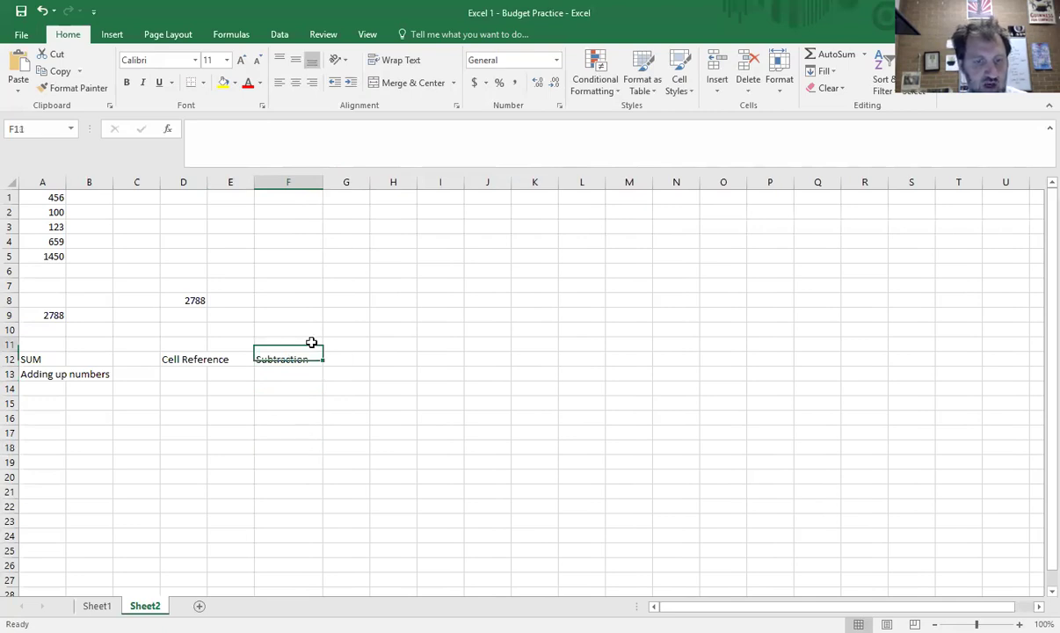
left_click(312, 376)
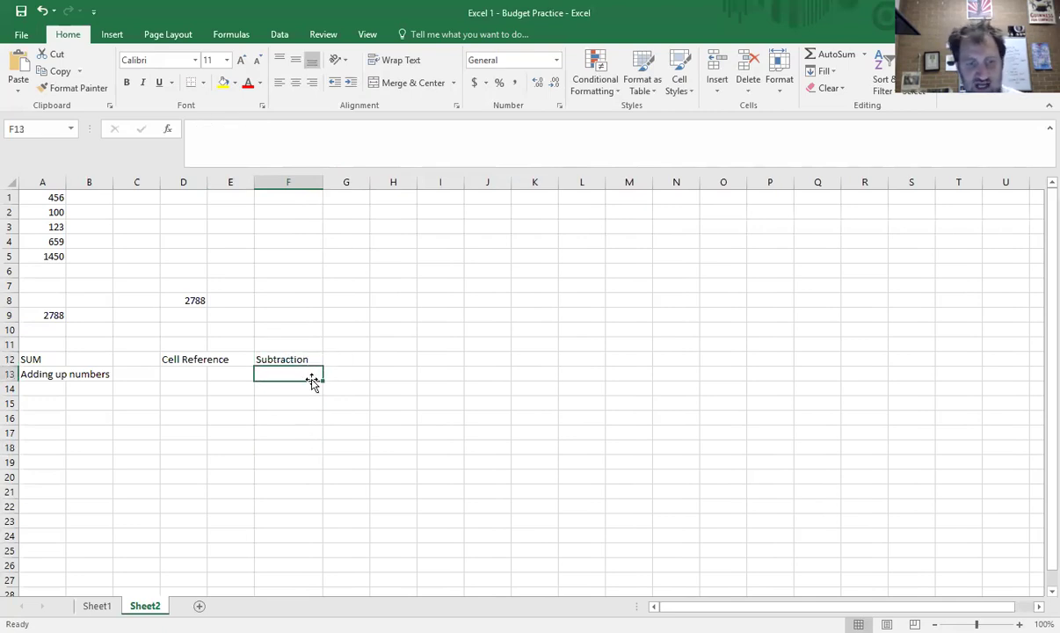
left_click(62, 359)
left_click(274, 358)
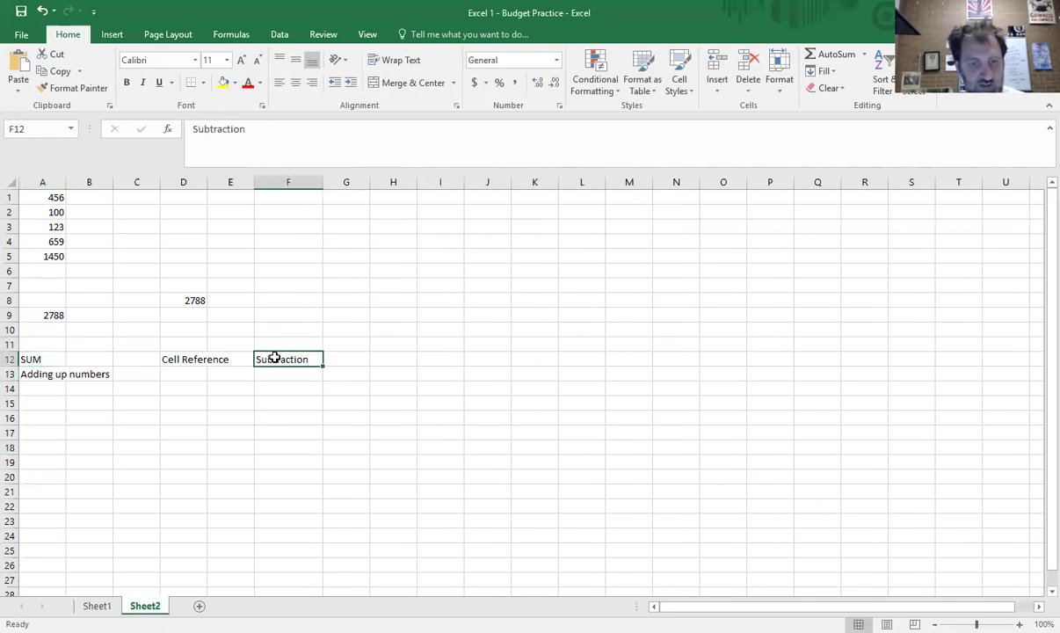
left_click(286, 374)
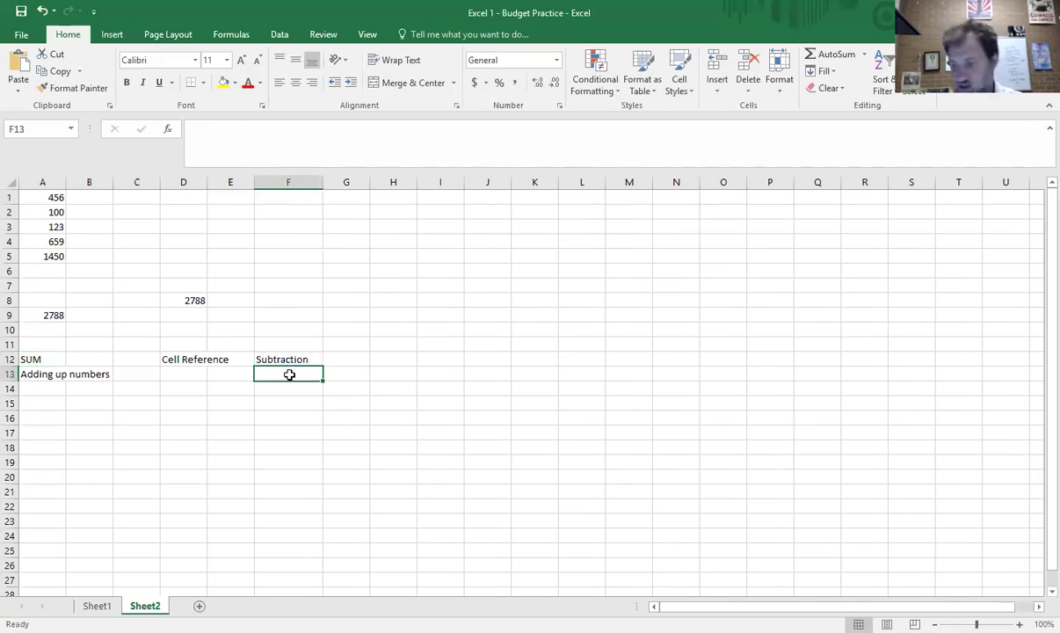
type("-")
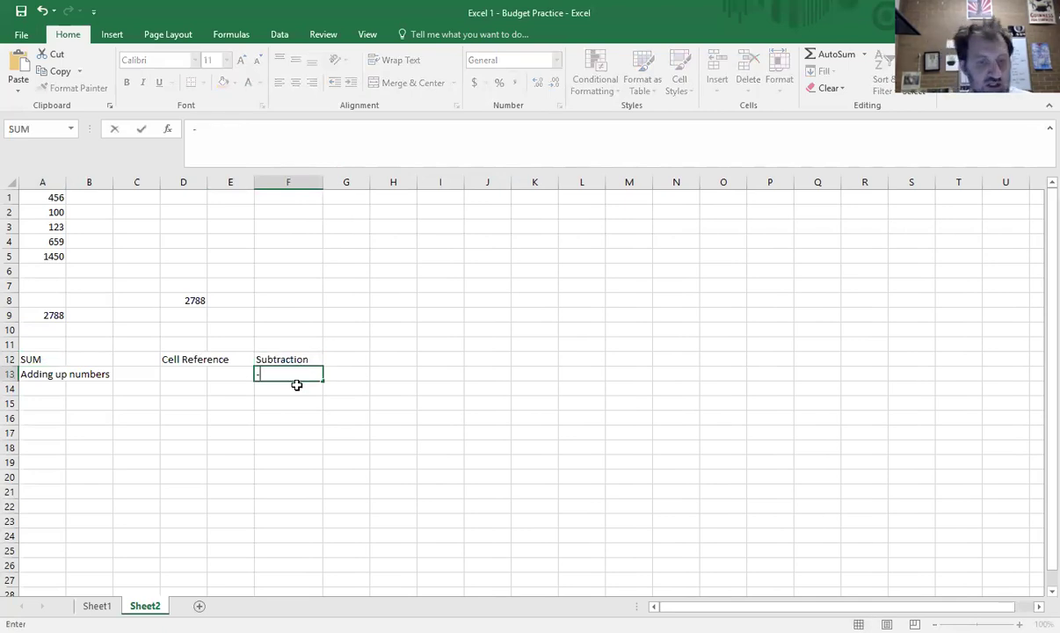
key("Escape")
Enter 458 in cell D9 as the number to subtract from the value in D8
left_click(291, 313)
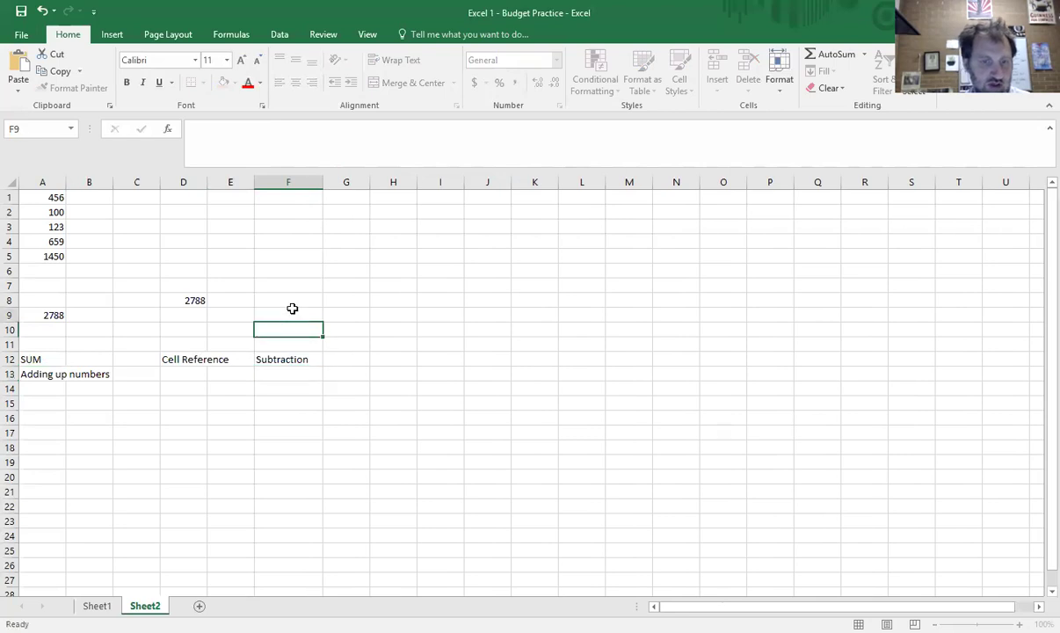
left_click(287, 302)
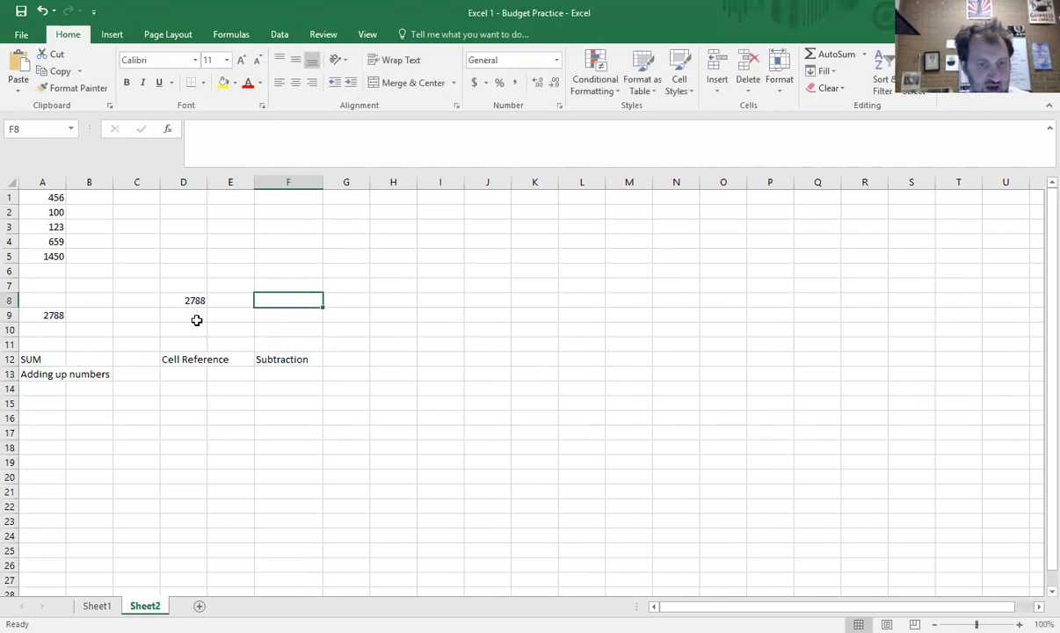
left_click_drag(193, 315, 231, 316)
left_click(297, 310)
left_click(193, 318)
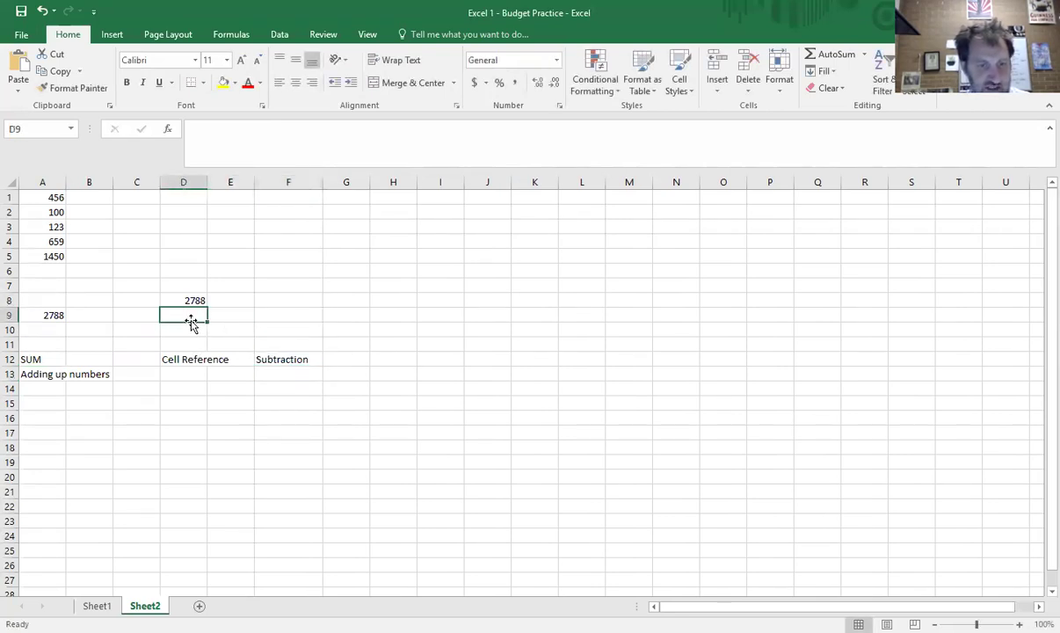
type("456")
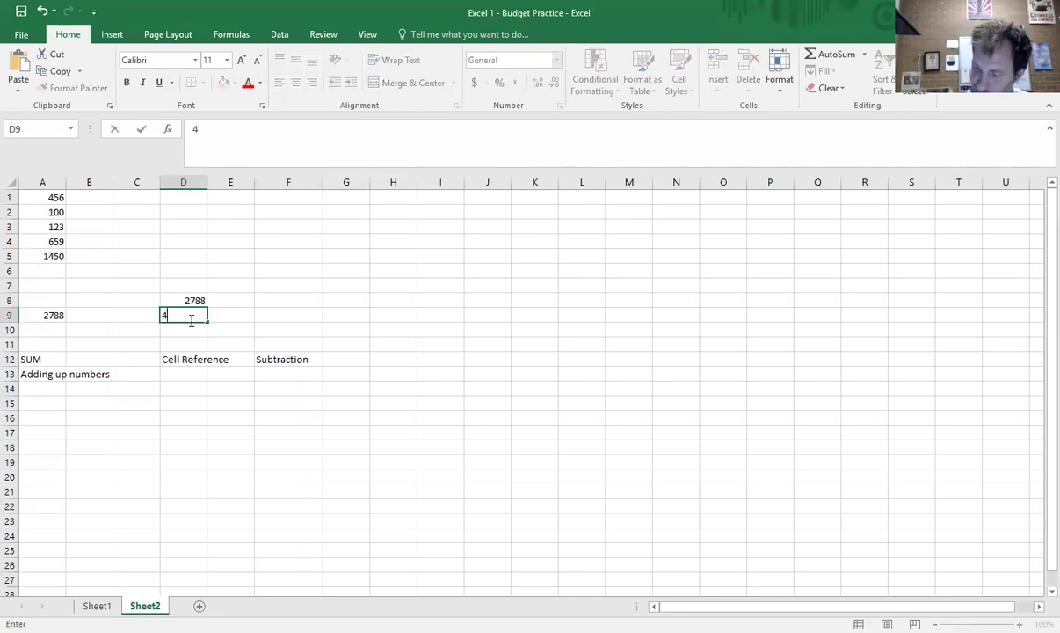
key("Return")
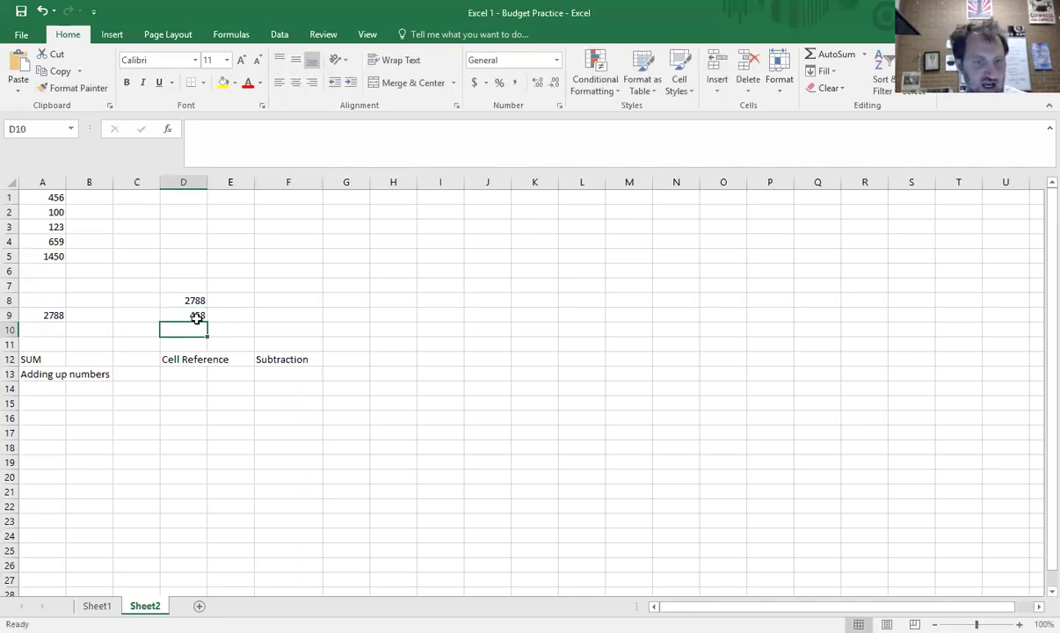
Enter the formula =D8-D9 in cell F8 to subtract the value in D9 from the value in D8
left_click(272, 300)
left_click(187, 300)
left_click(196, 315)
left_click(293, 297)
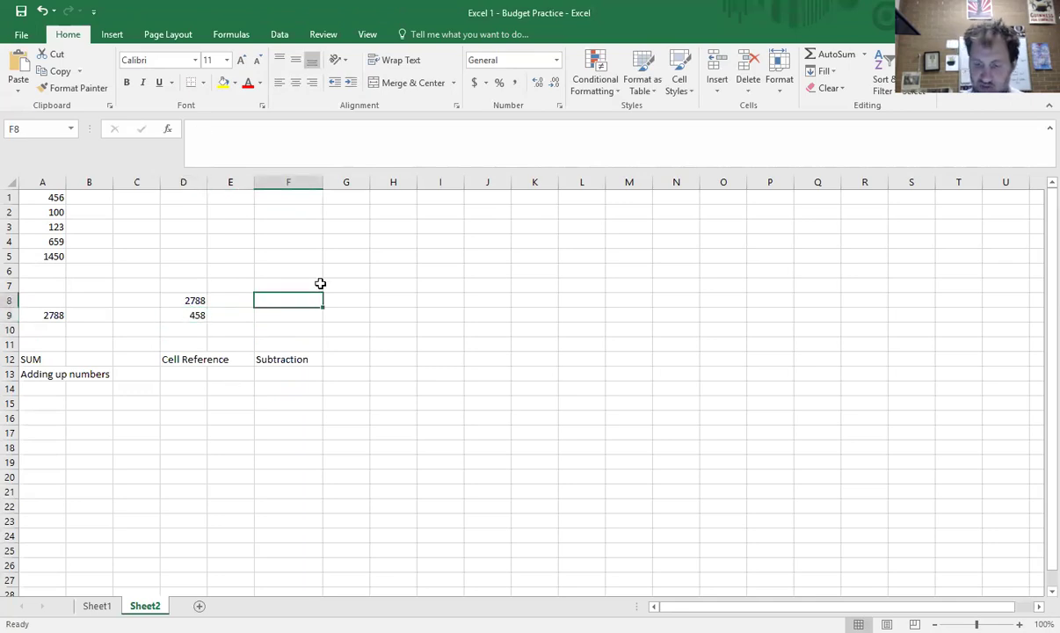
type("=")
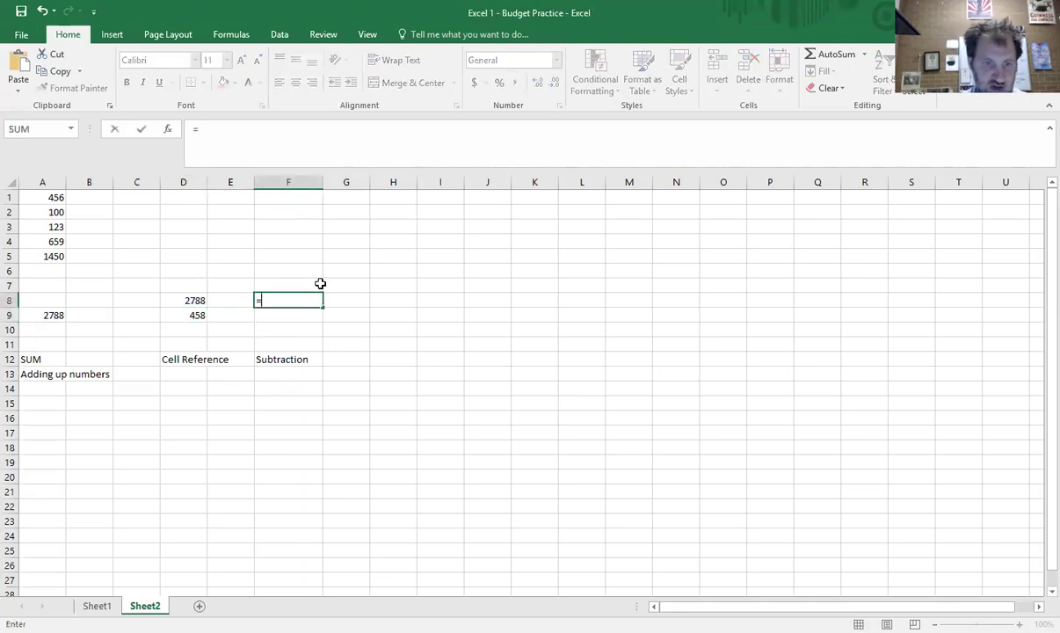
left_click(196, 300)
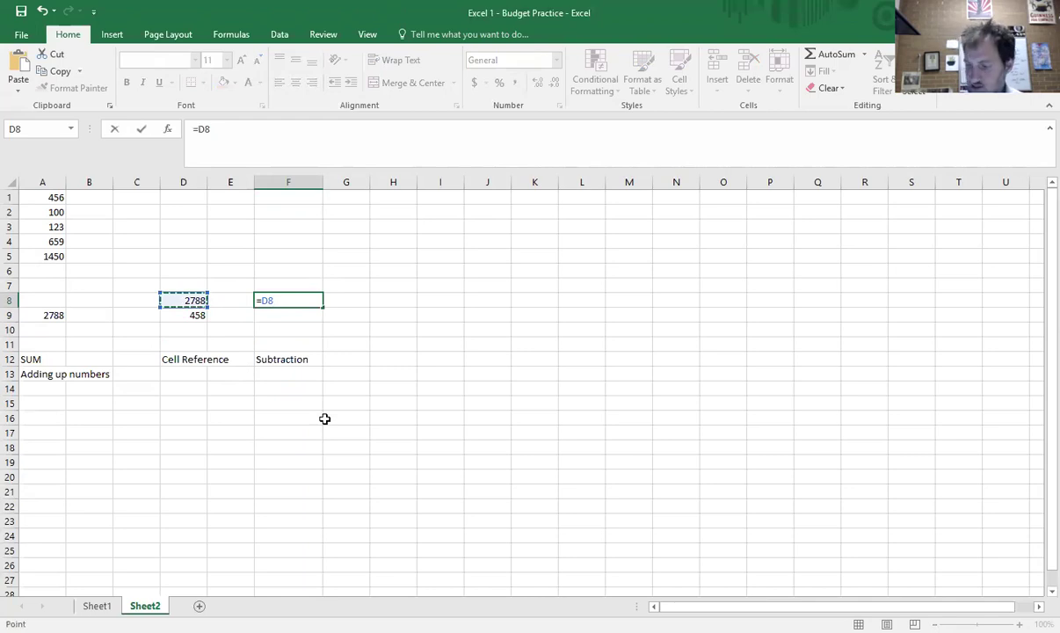
type("-")
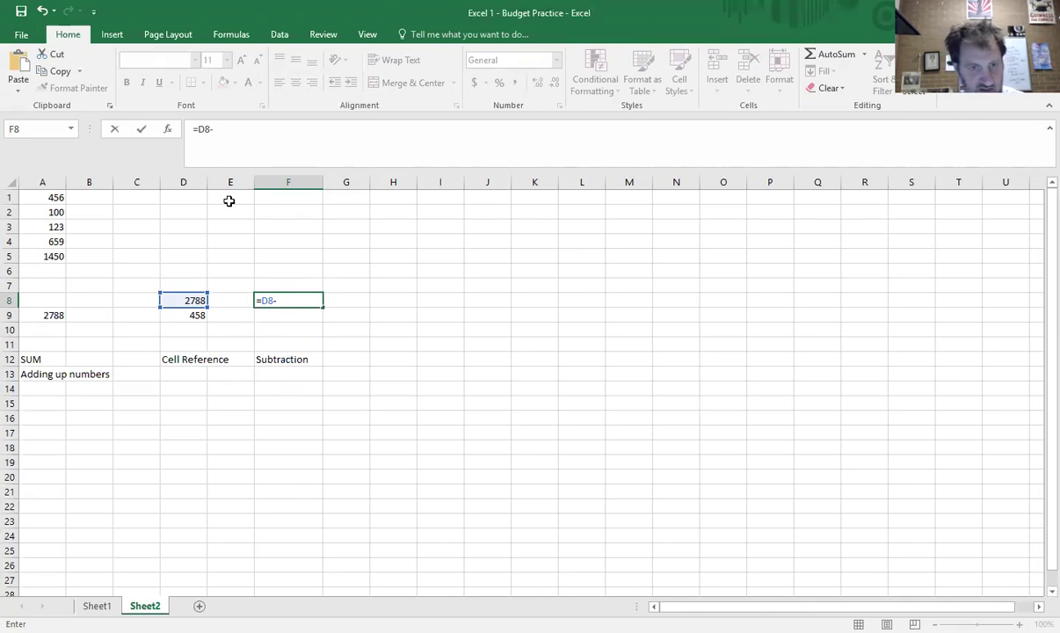
left_click(186, 314)
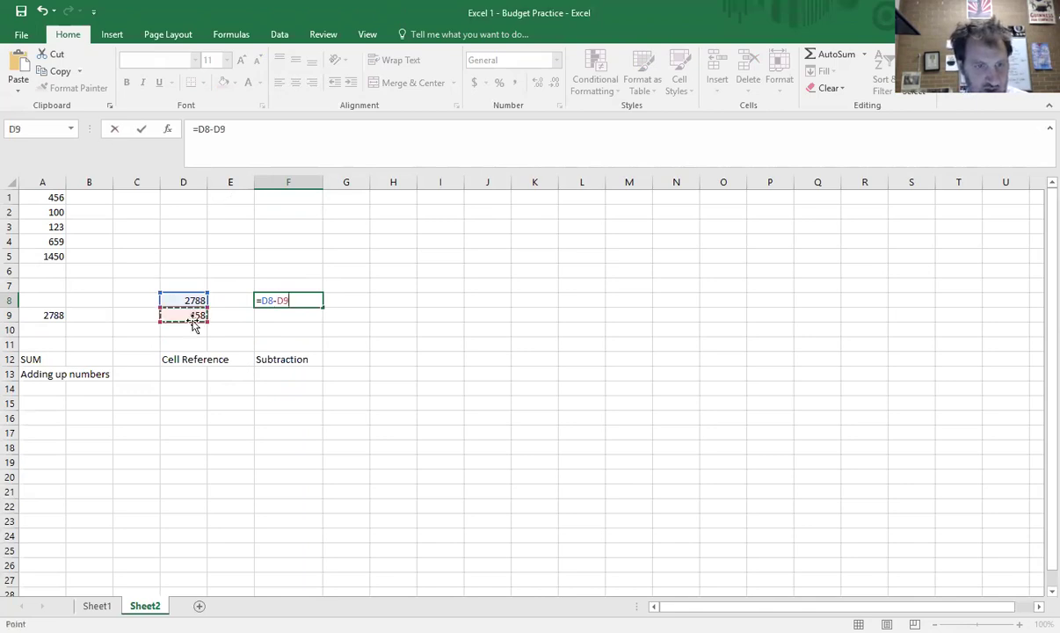
key("Return")
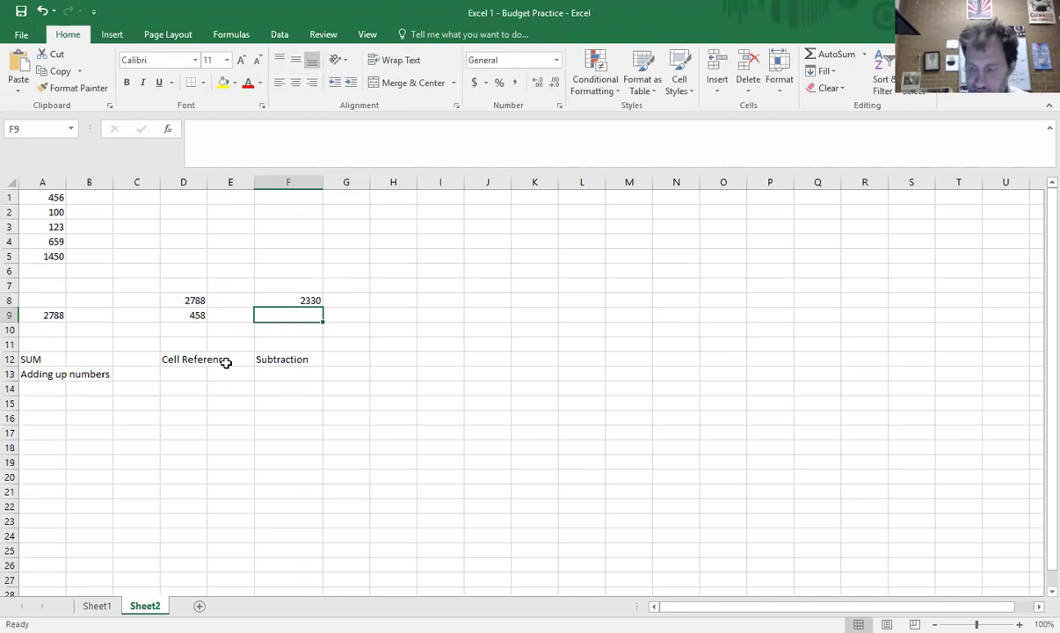
key("Up")
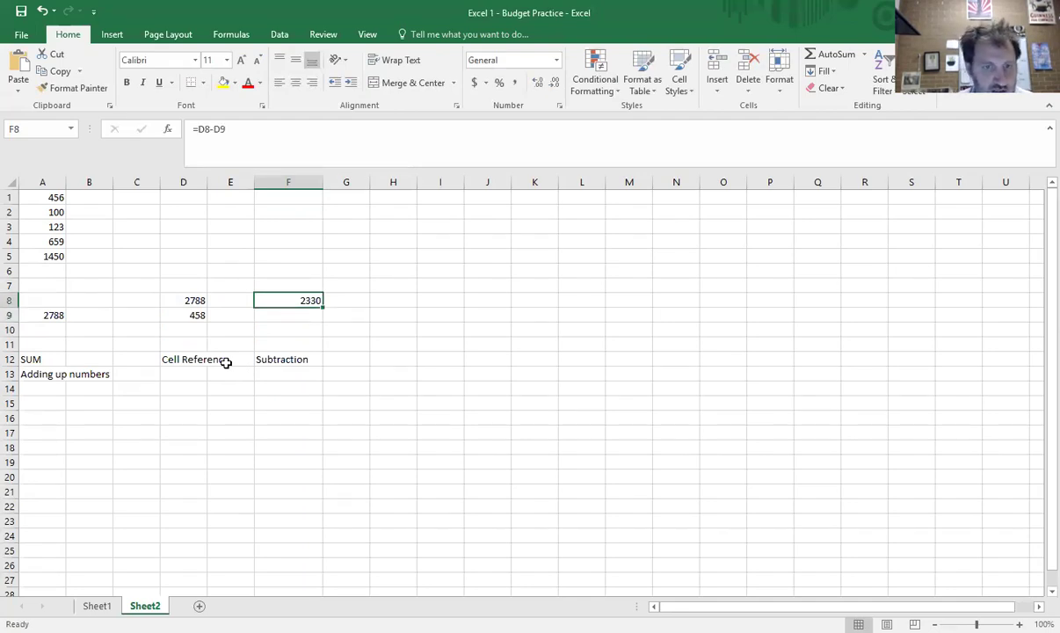
Reverse the subtraction in cell F8 to =D9-D8 and apply the dollar Accounting number format to the cell
double_click(305, 300)
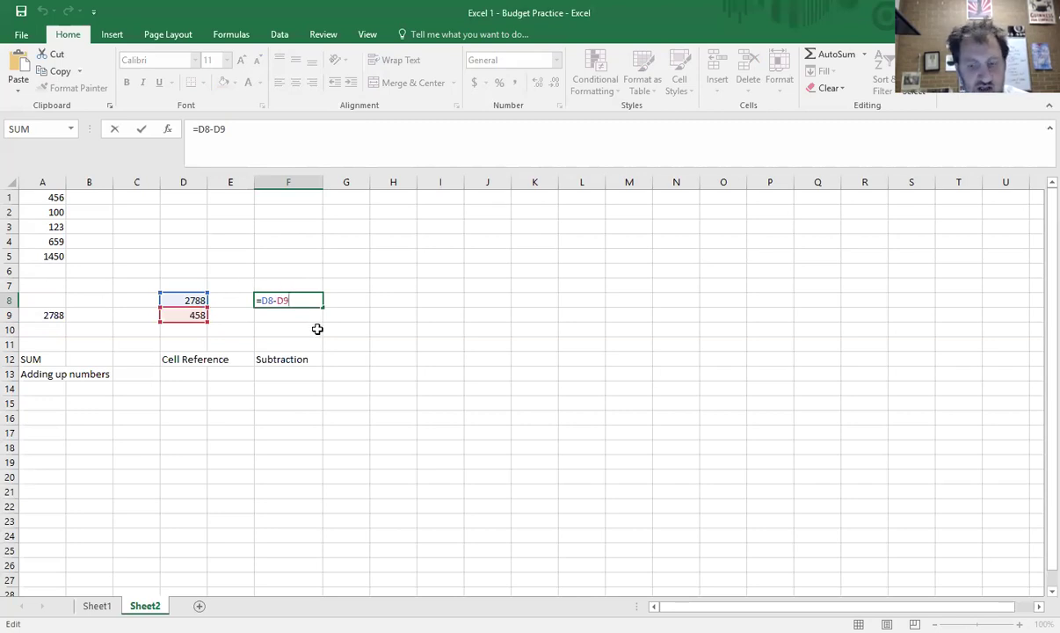
left_click_drag(290, 301, 265, 302)
type("d9-")
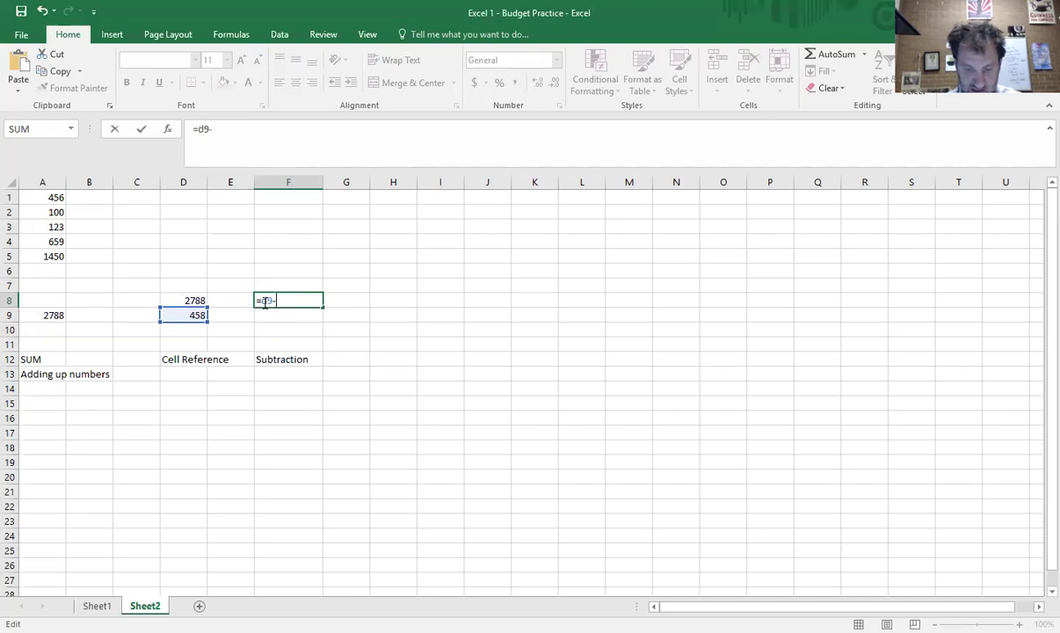
type("d8")
key("Return")
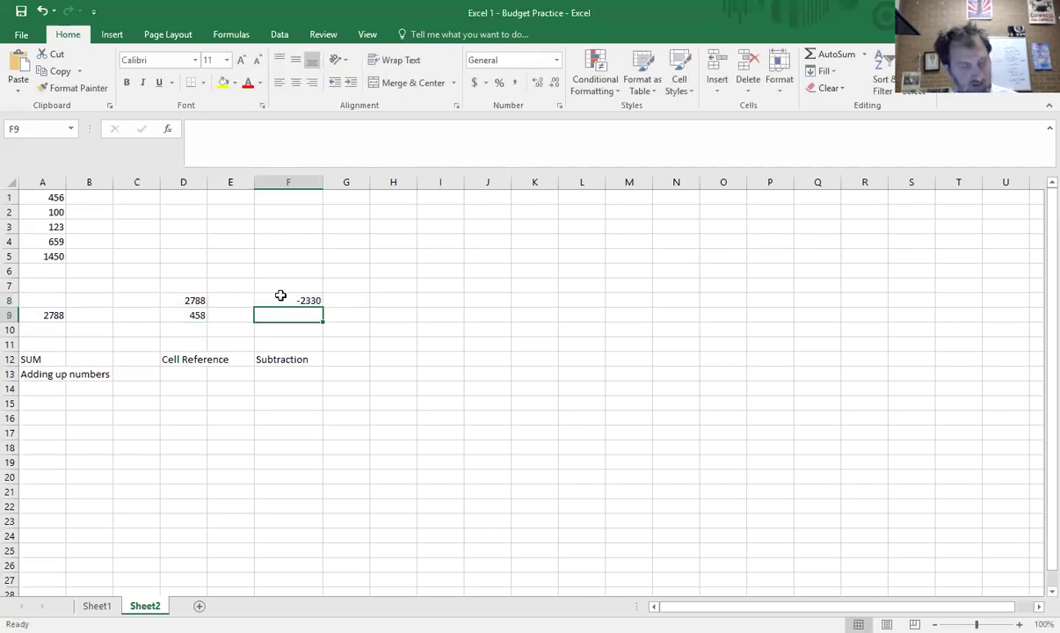
left_click(303, 298)
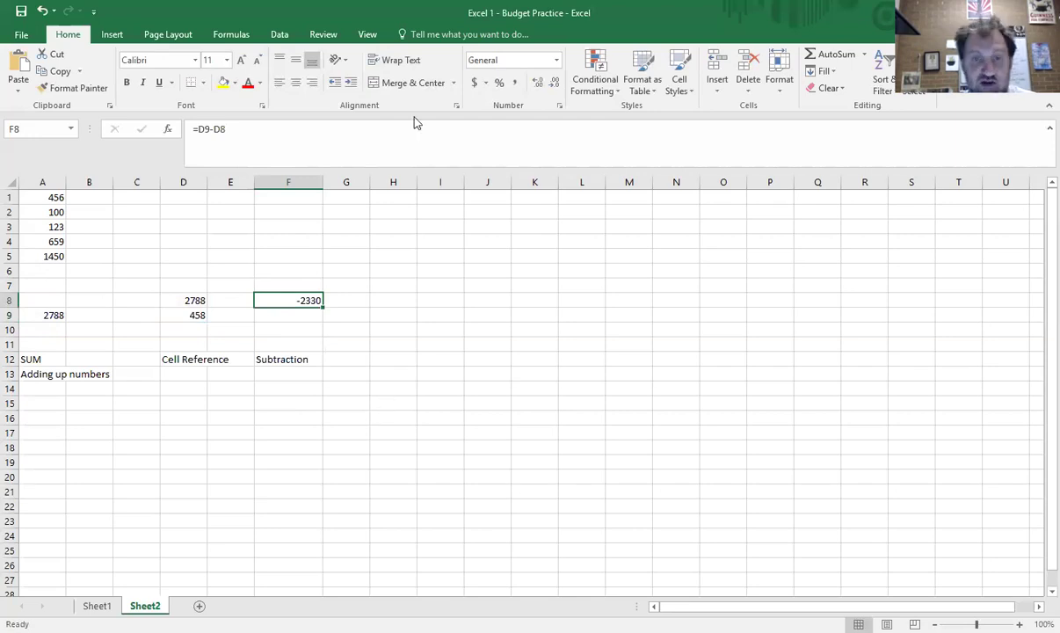
left_click(474, 82)
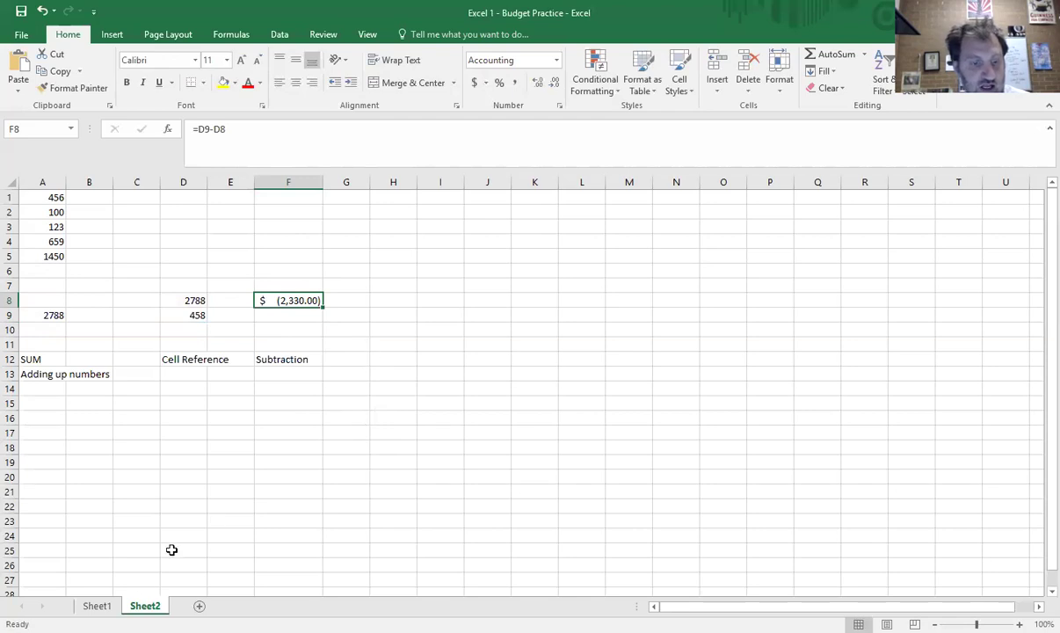
Return to Sheet1 and examine the summary question, its answer box, and the Estimated and Actual columns of Monthly Expenses
left_click(96, 605)
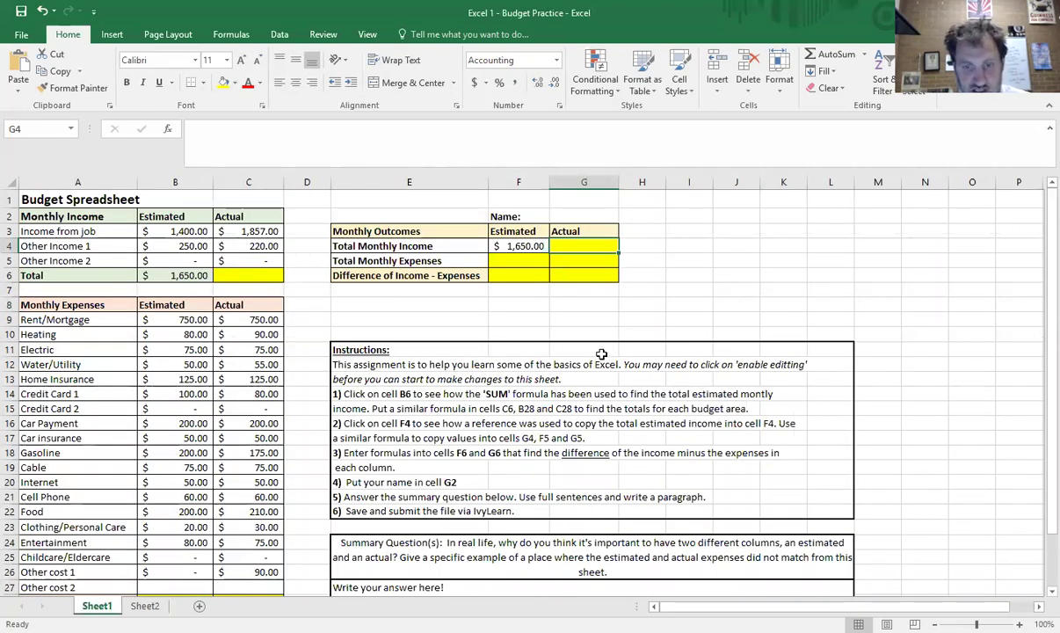
scroll(596, 344, "down", 3)
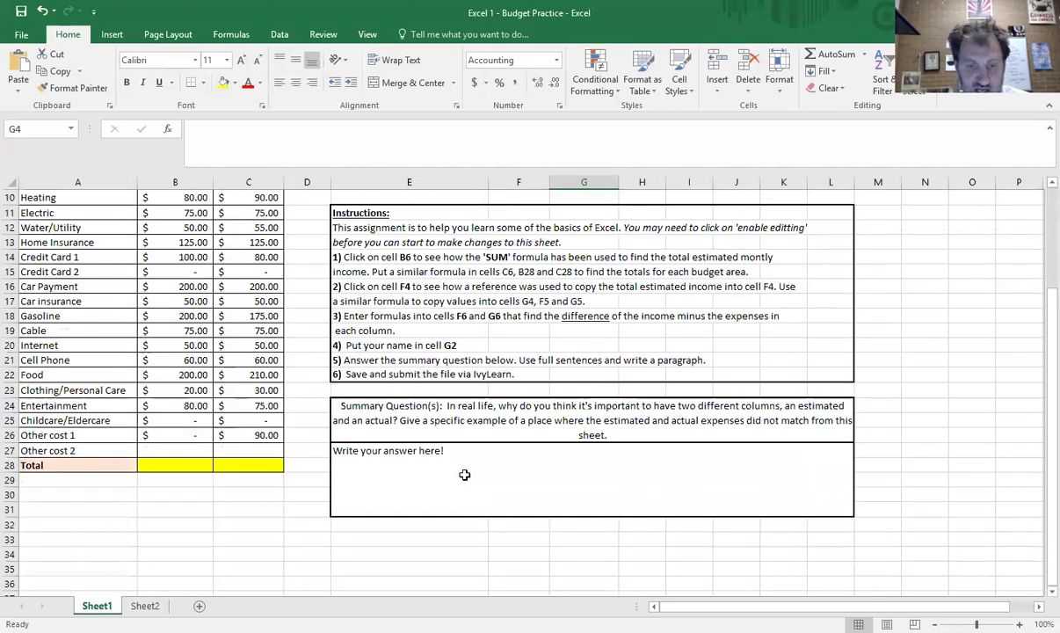
left_click(587, 448)
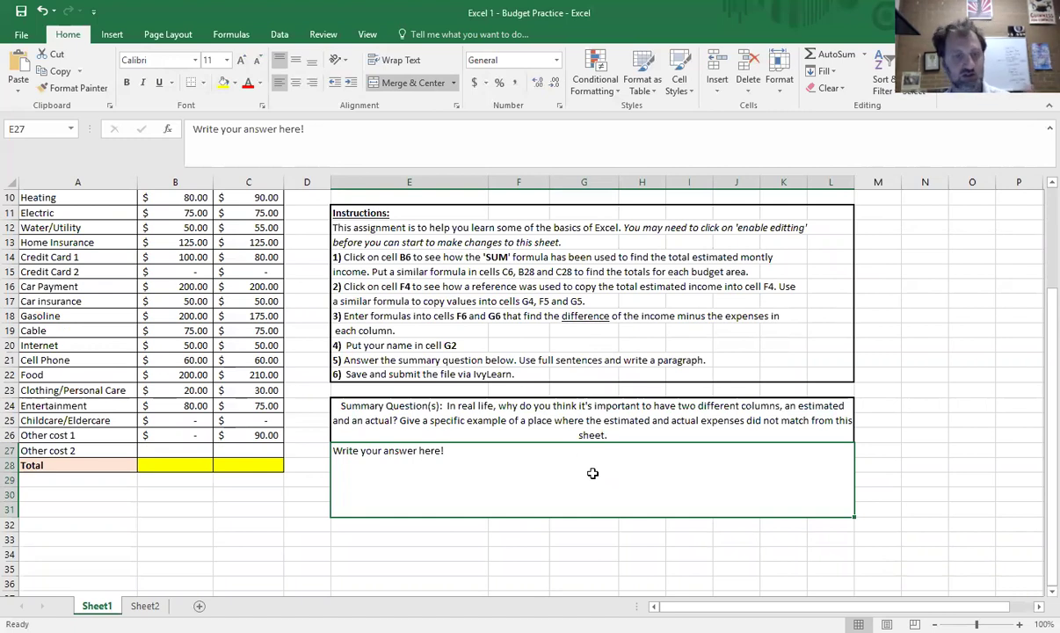
scroll(512, 448, "up", 3)
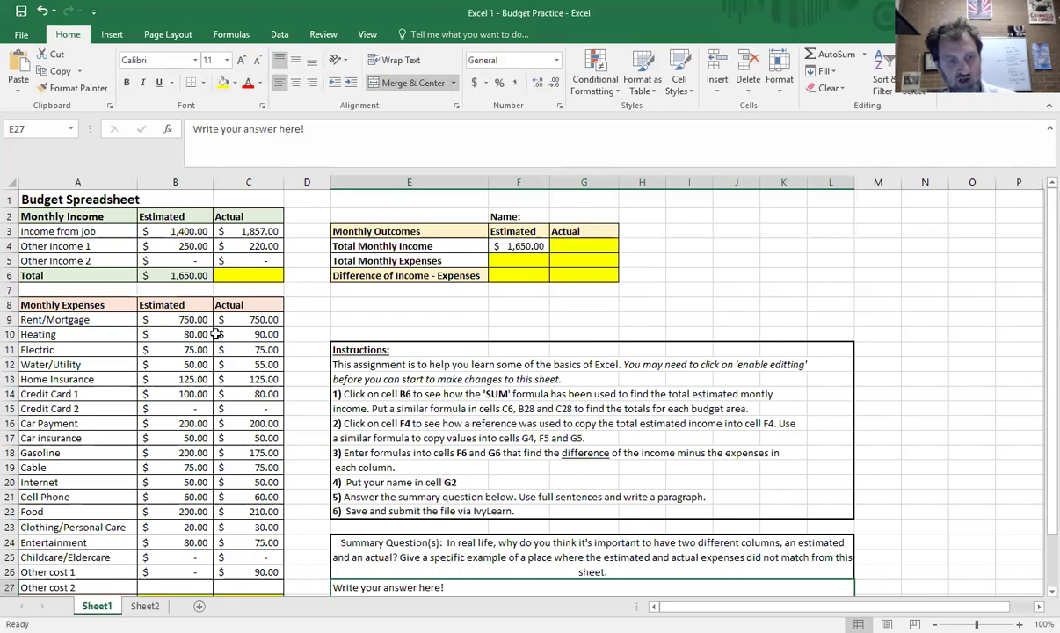
left_click(176, 302)
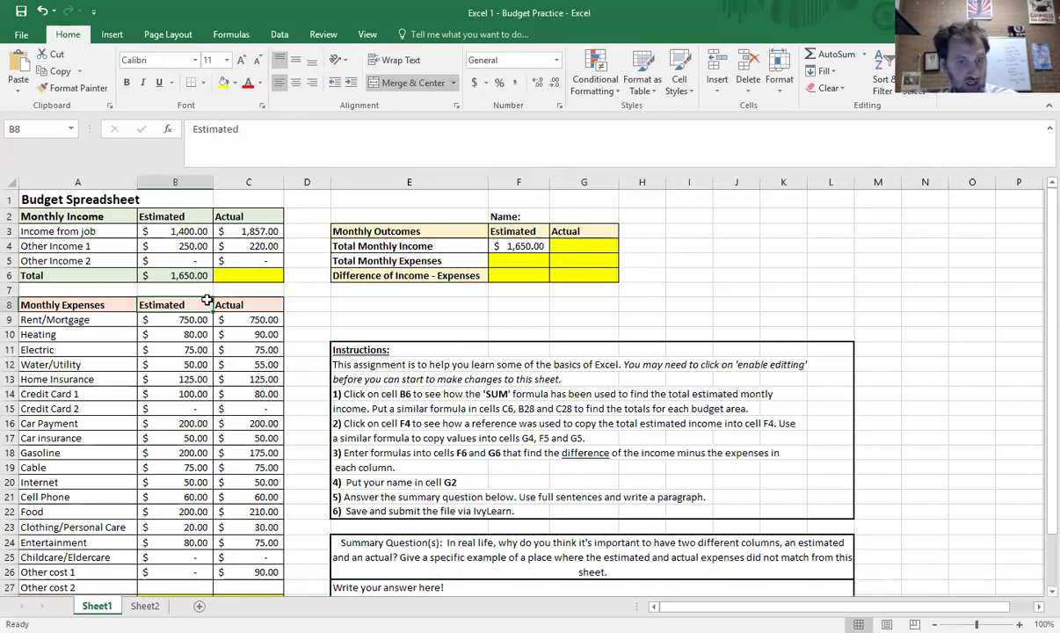
left_click(226, 303)
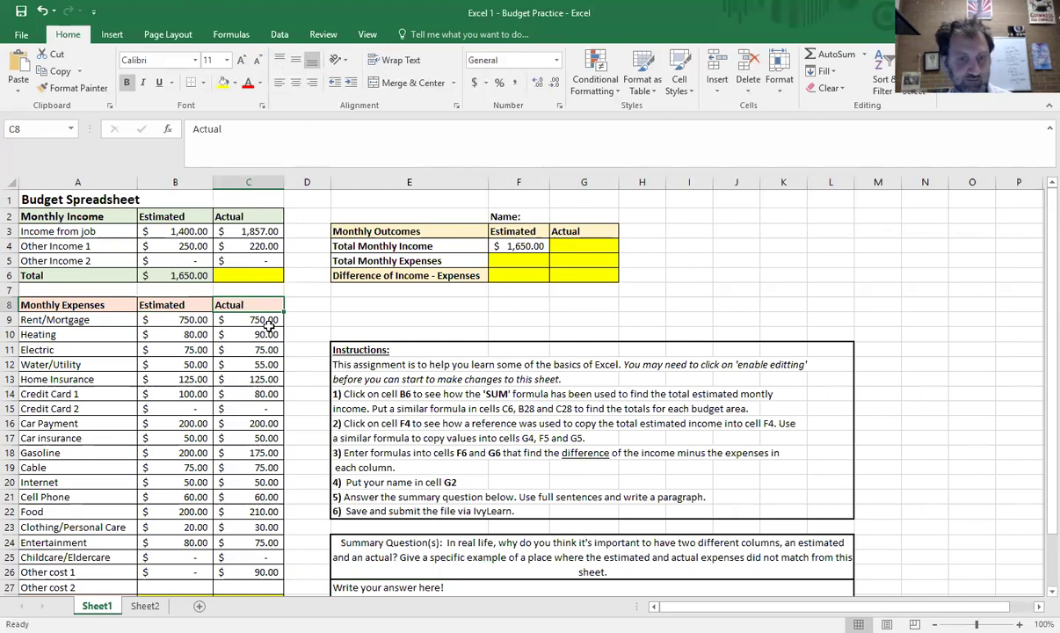
scroll(268, 325, "down", 3)
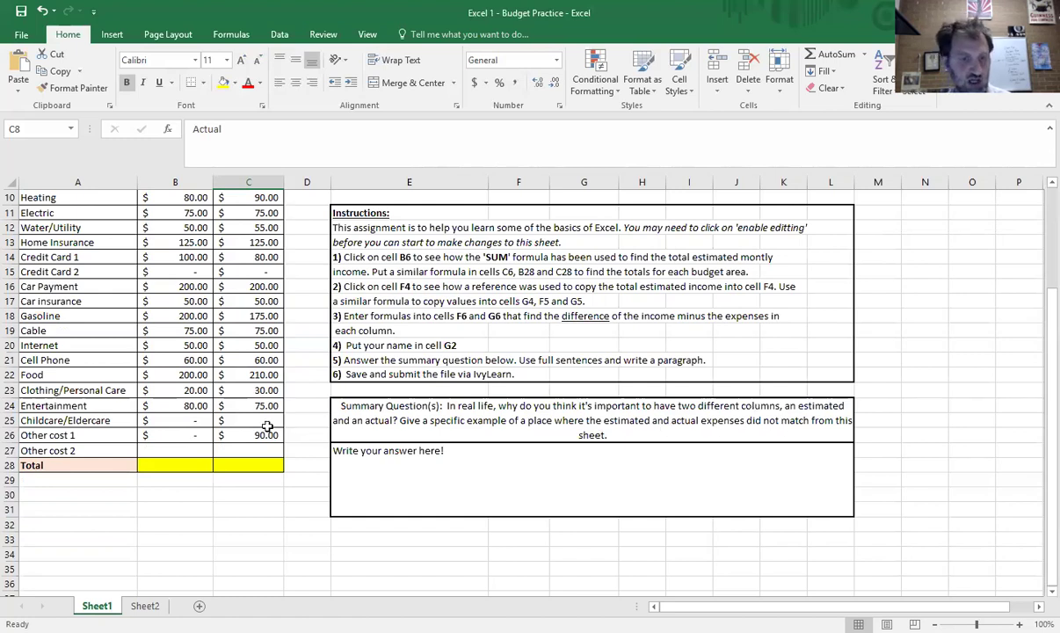
scroll(267, 426, "up", 1)
scroll(267, 422, "up", 3)
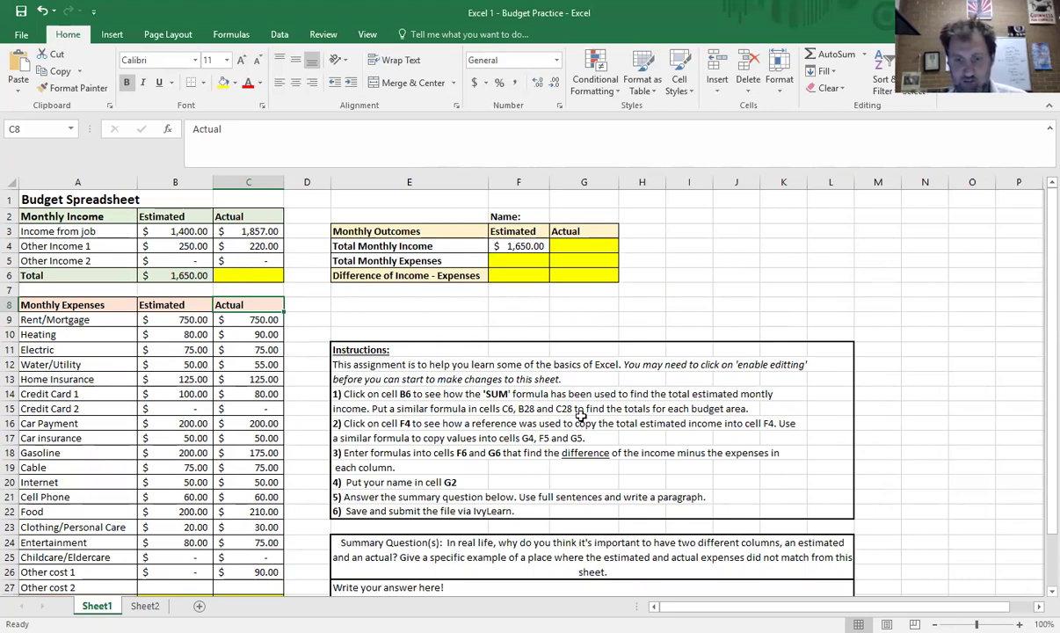
scroll(543, 422, "down", 3)
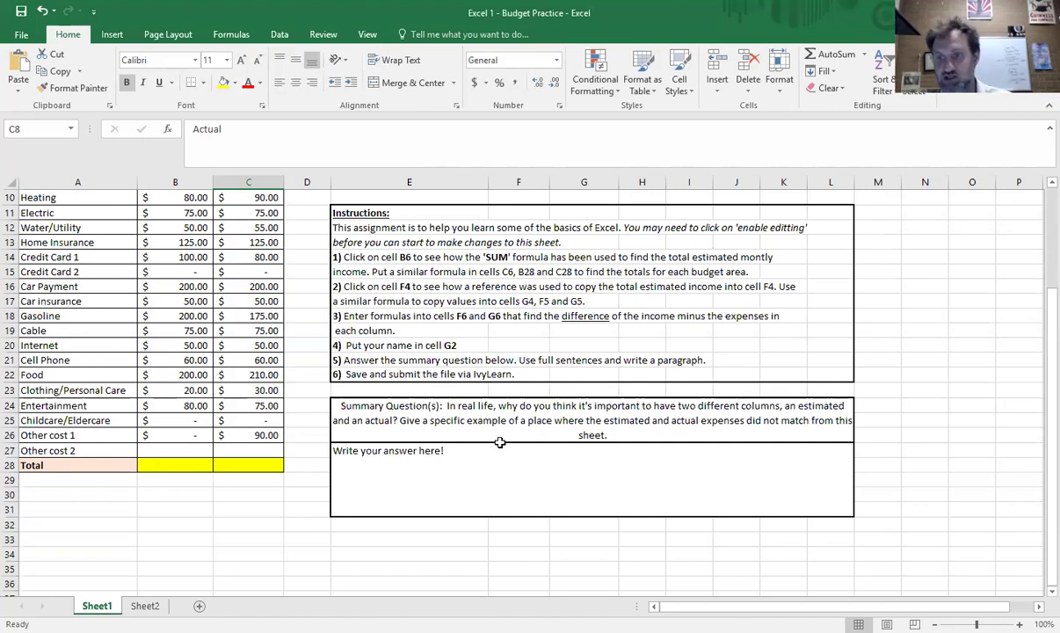
Replace the placeholder in the summary answer box at E27 with the sample answer "because they might be different. cell phone"
left_click(525, 459)
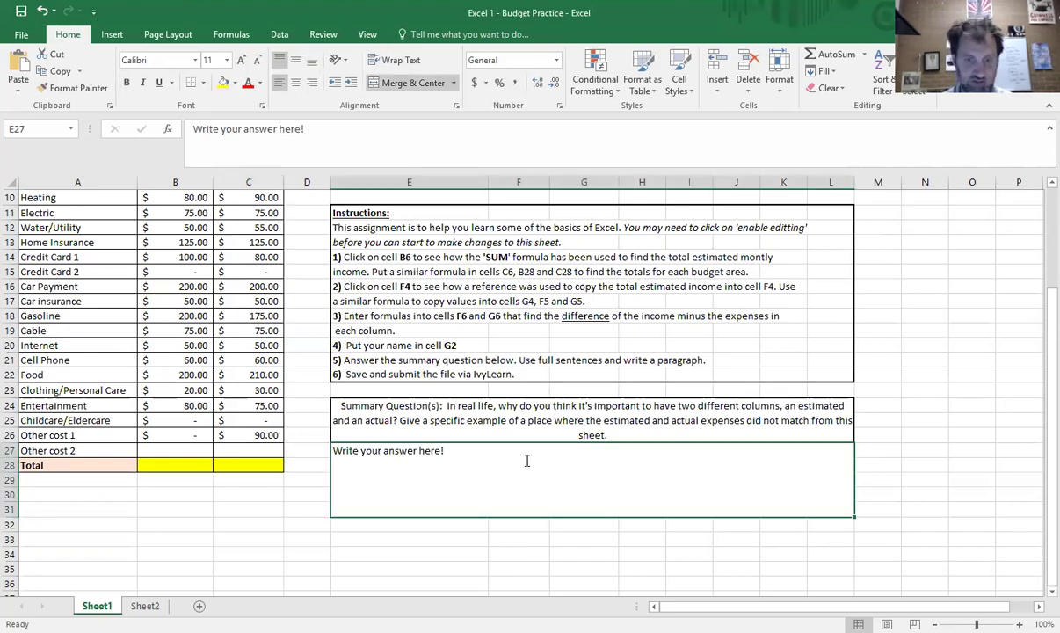
type("cell phone")
key("Home")
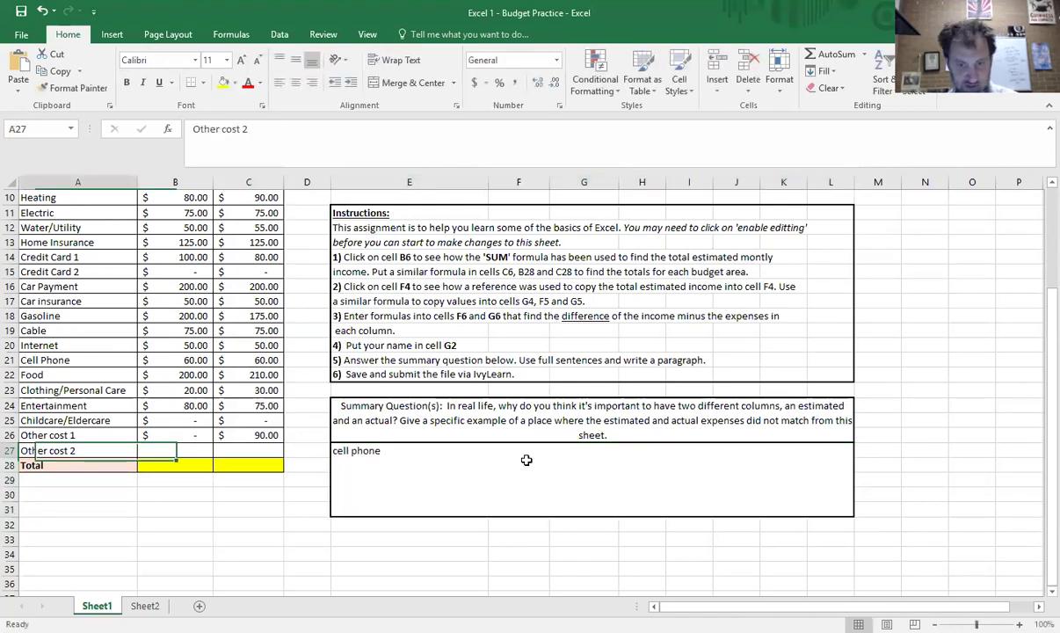
double_click(335, 453)
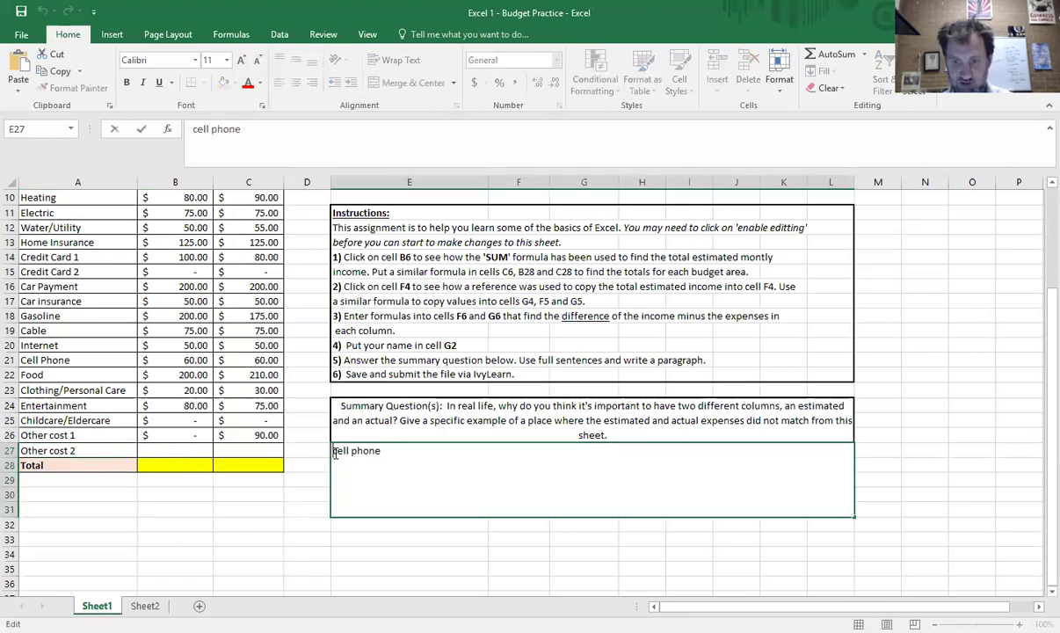
type("because the")
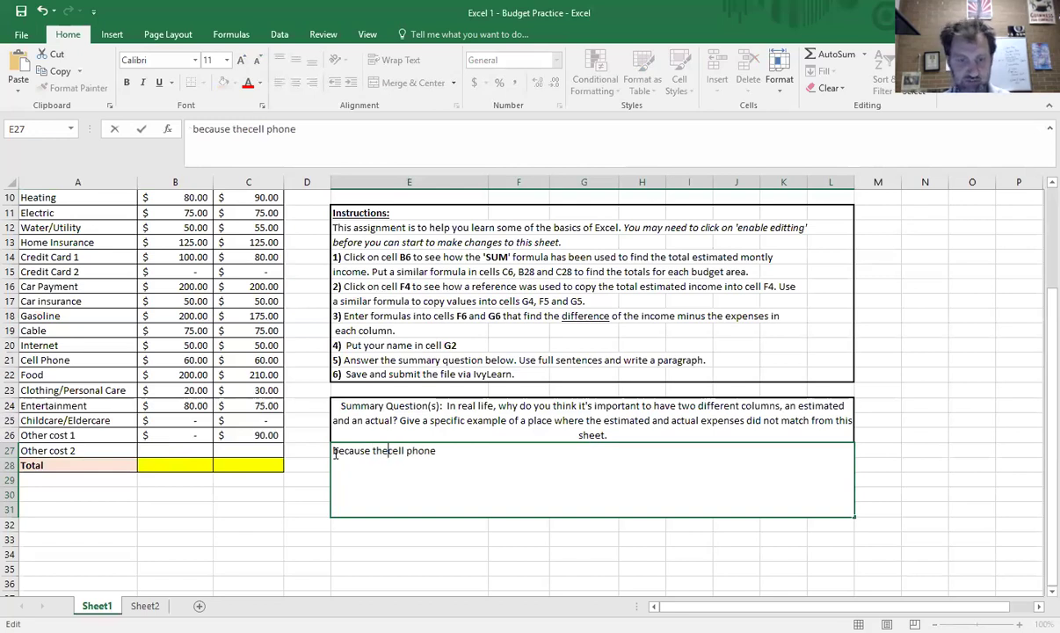
type("y might be different.")
key("Return")
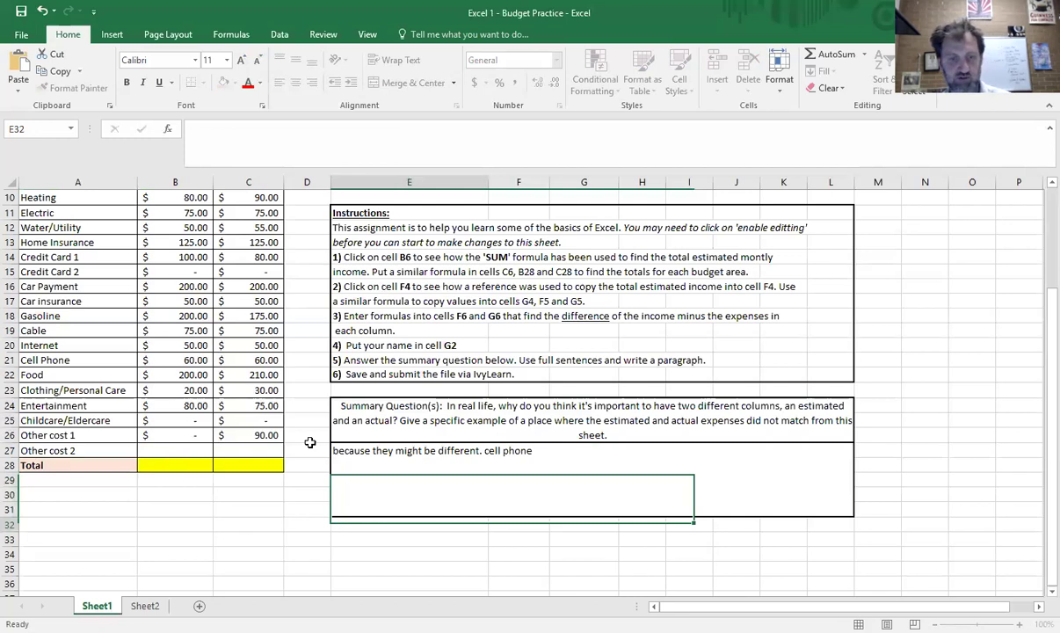
left_click(434, 460)
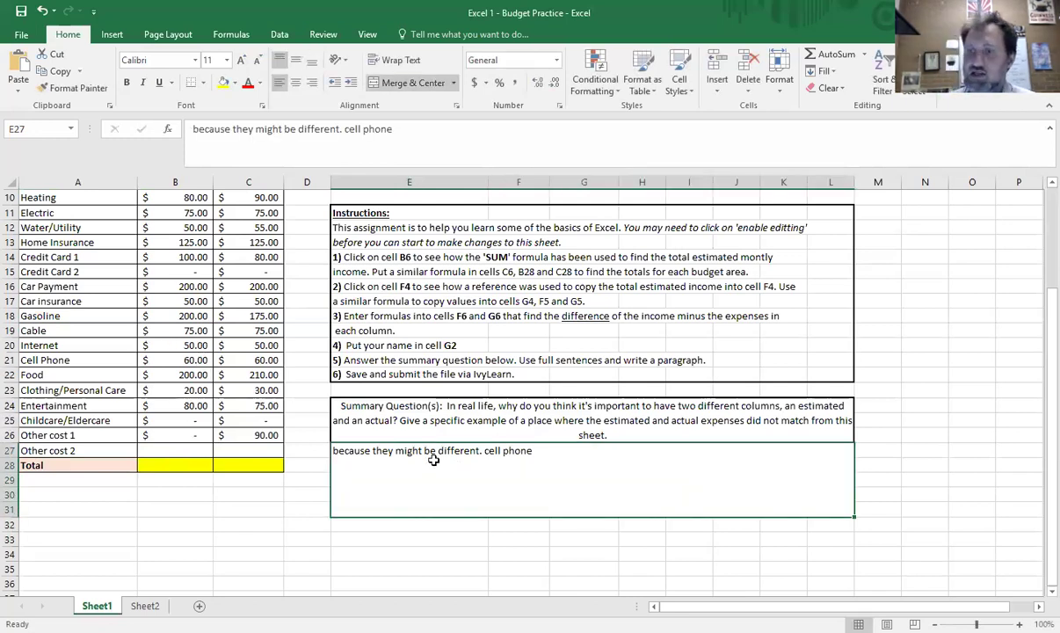